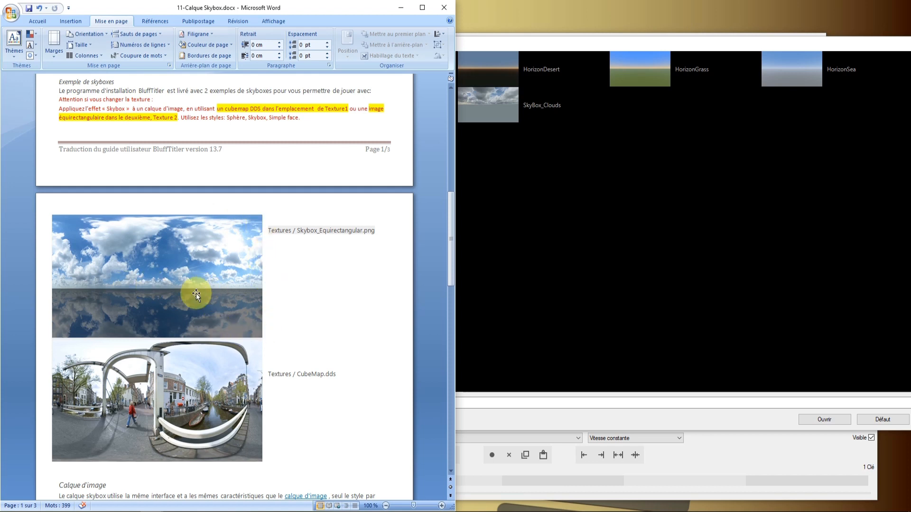
# Read the document's notes on skybox examples and texture slots alongside the skybox presets
pyautogui.scroll(4, 123, 181)
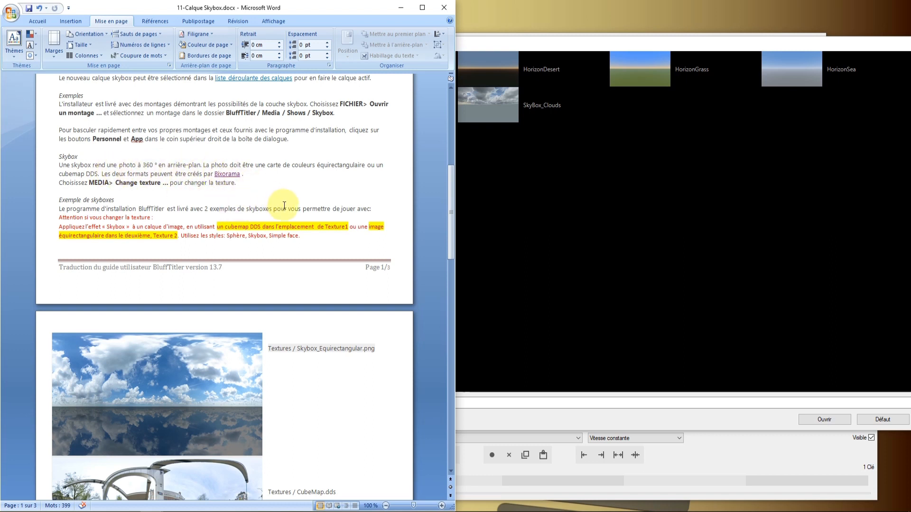
pyautogui.moveTo(451, 227); pyautogui.dragTo(451, 254)
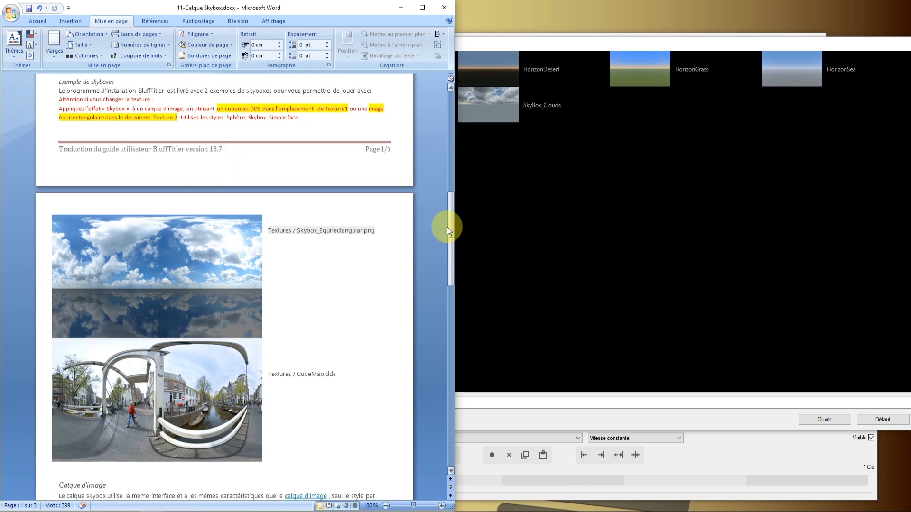
pyautogui.click(604, 49)
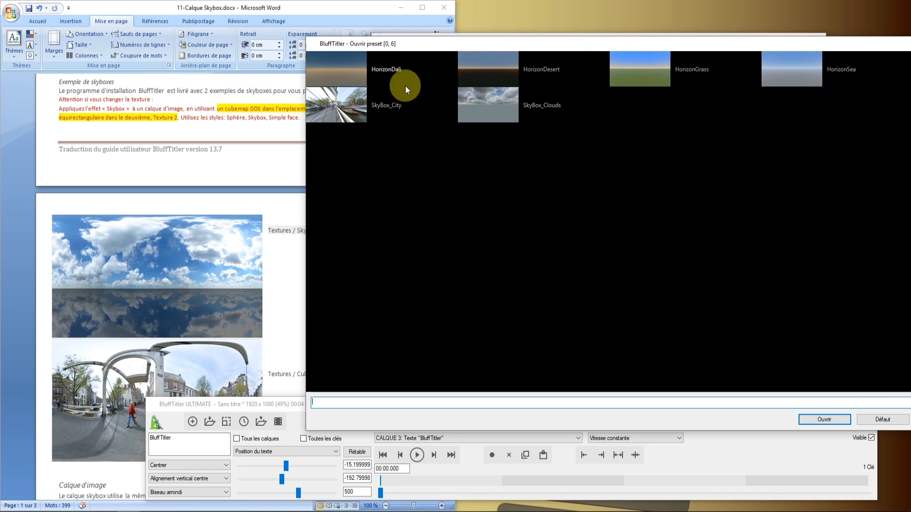
pyautogui.moveTo(686, 44); pyautogui.dragTo(735, 13)
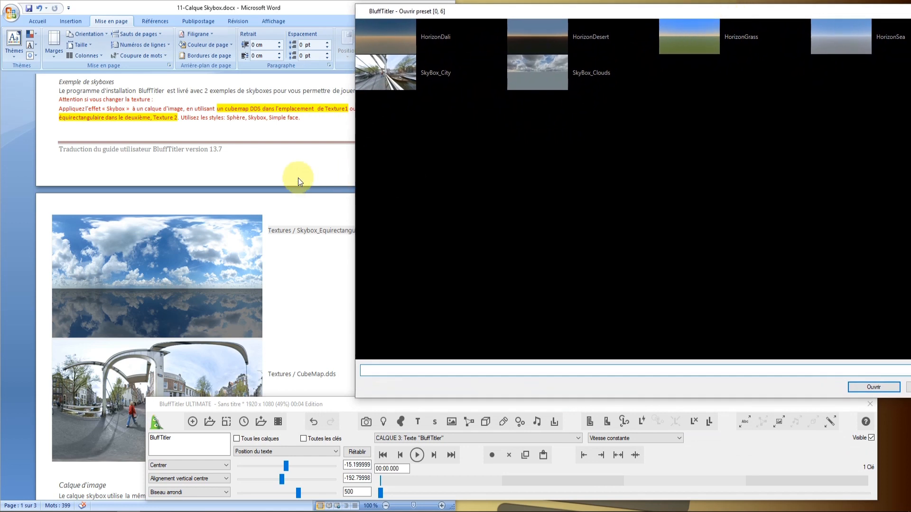
pyautogui.click(326, 134)
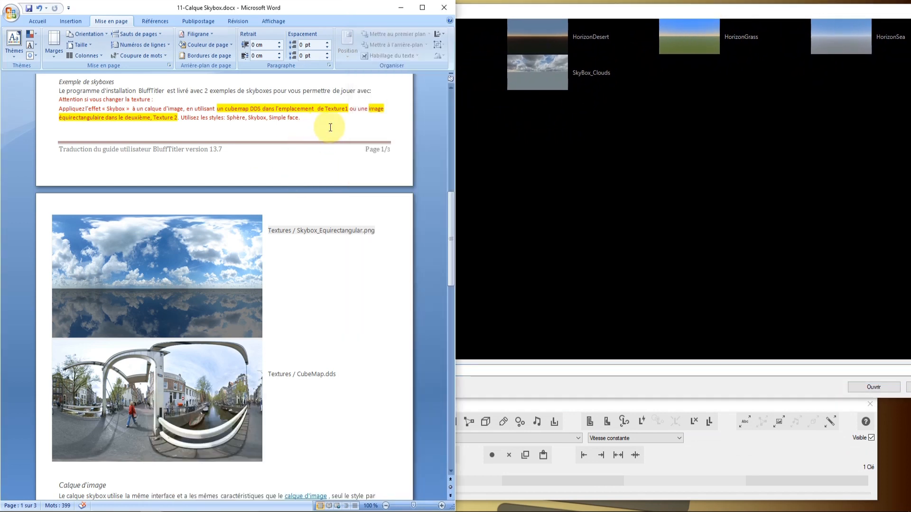
pyautogui.scroll(1, 247, 97)
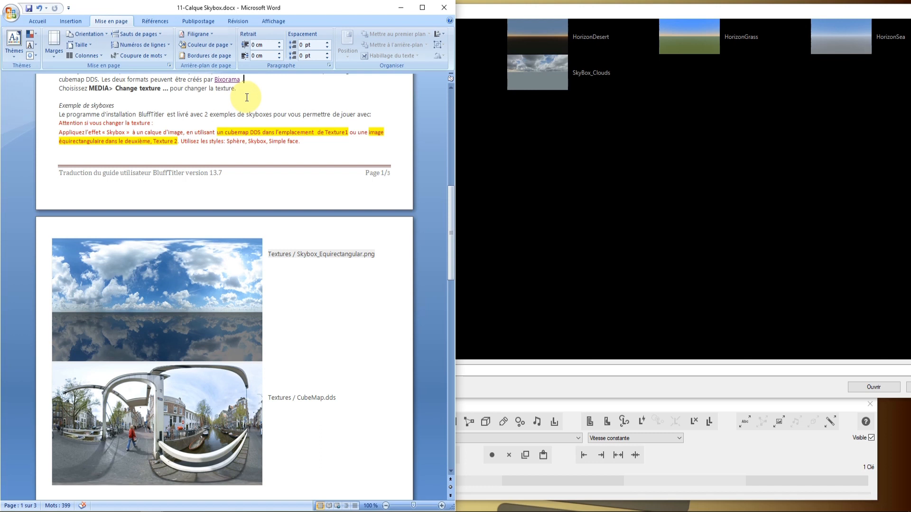
pyautogui.click(578, 321)
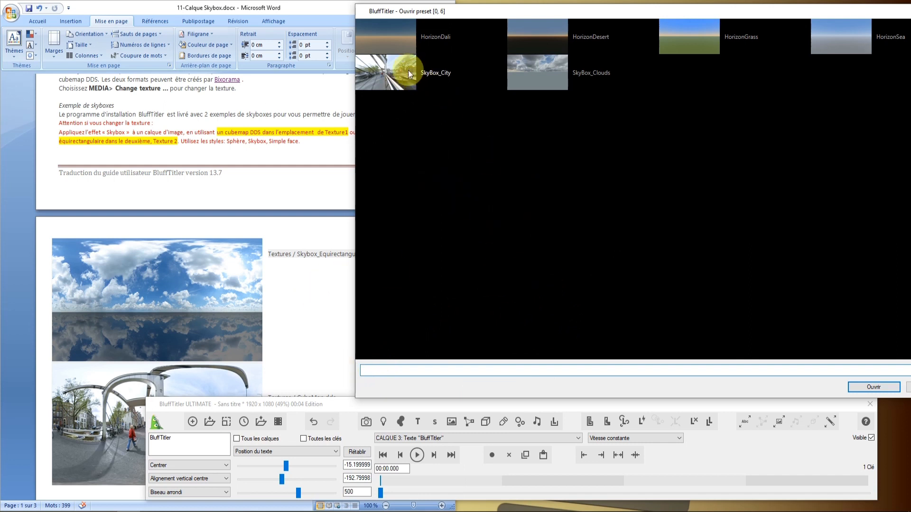
pyautogui.scroll(-1, 276, 257)
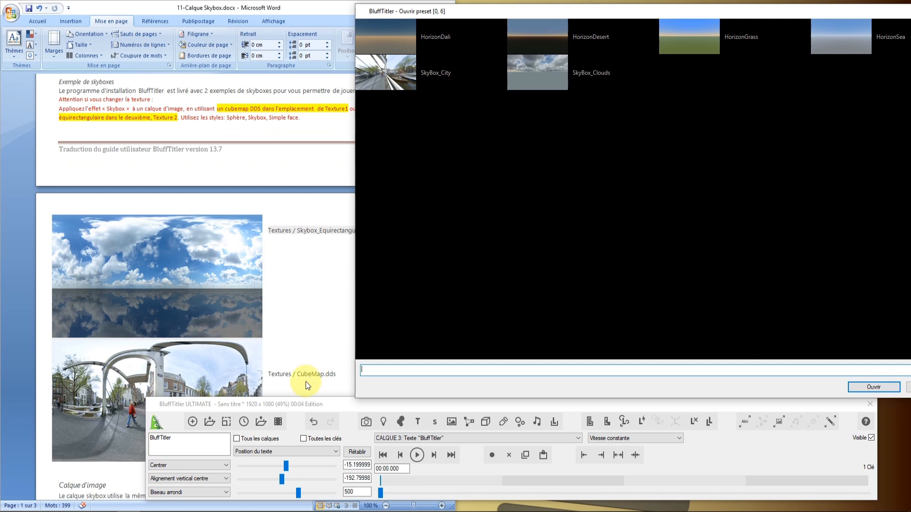
# Load the SkyBox_City preset and view the list of properties available for the skybox layer
pyautogui.click(395, 72)
pyautogui.click(871, 384)
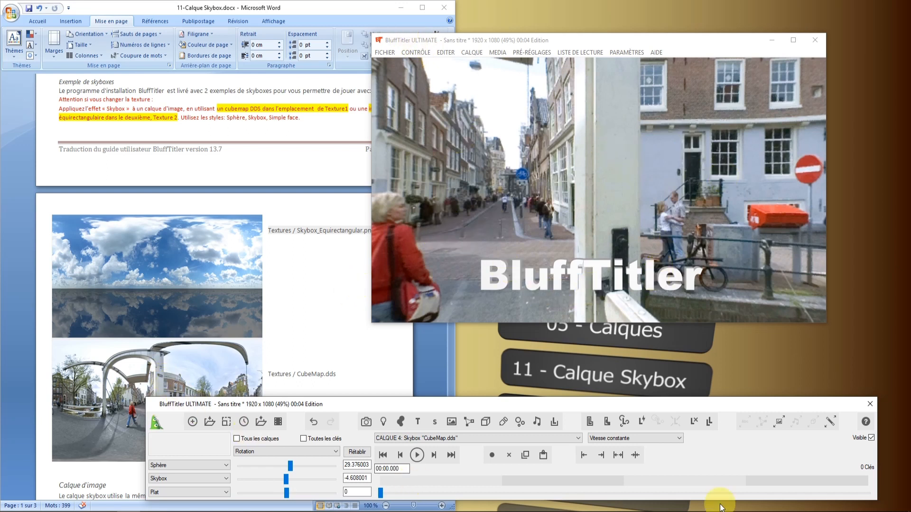
pyautogui.click(335, 451)
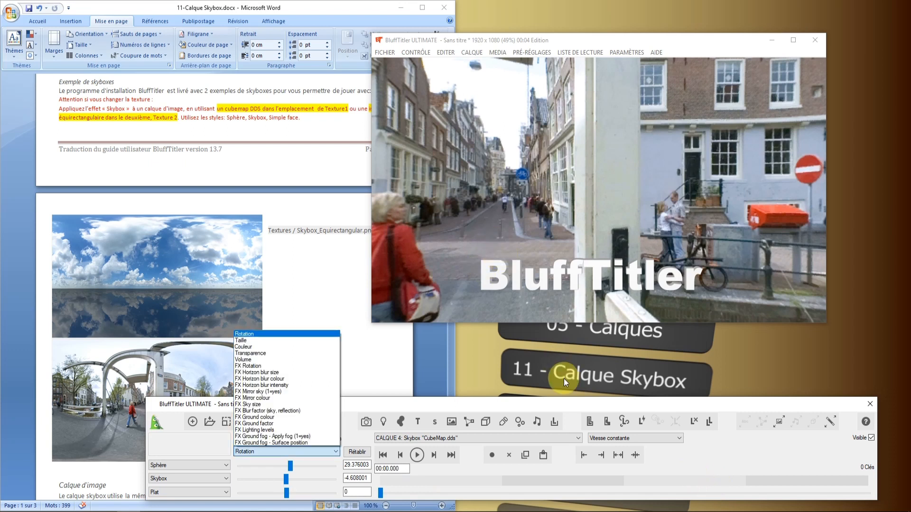
# Switch to the Caméra layer and set a Rotation key of 0 at the start of the timeline
pyautogui.click(580, 440)
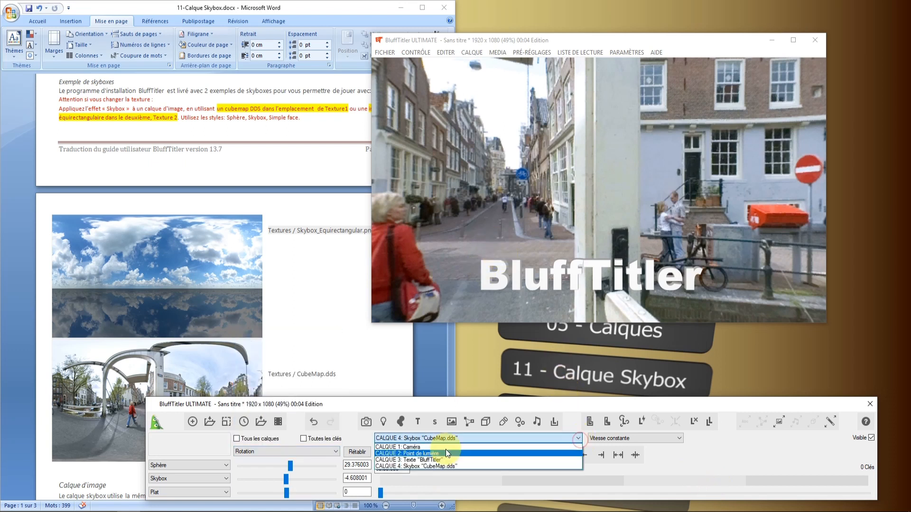
pyautogui.click(426, 448)
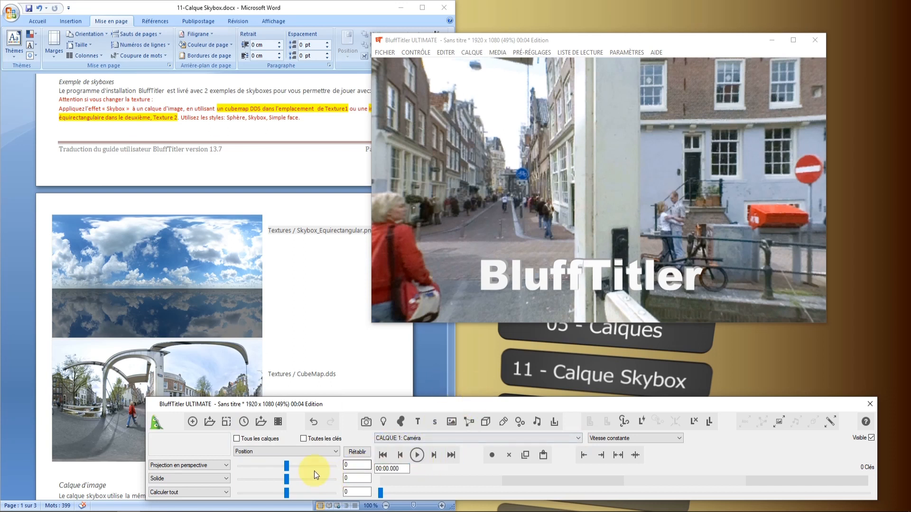
pyautogui.click(335, 451)
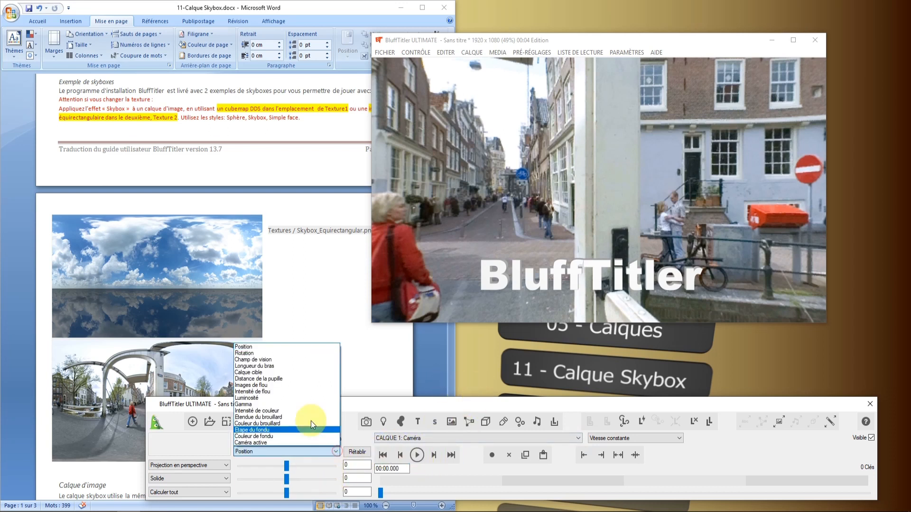
pyautogui.click(246, 353)
pyautogui.moveTo(286, 465)
pyautogui.mouseDown()
pyautogui.moveTo(301, 468)
pyautogui.moveTo(286, 468)
pyautogui.mouseUp()
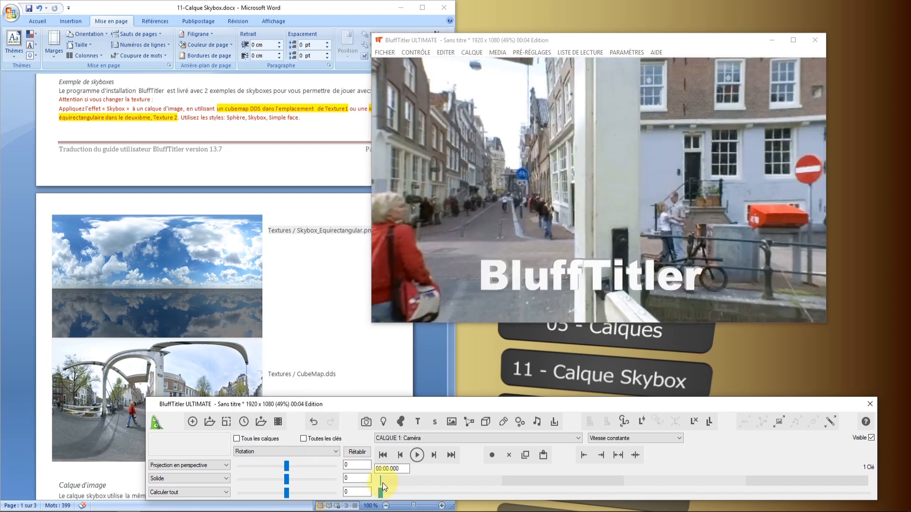
# Stretch the show's total duration to 20 seconds
pyautogui.moveTo(436, 495); pyautogui.dragTo(892, 493)
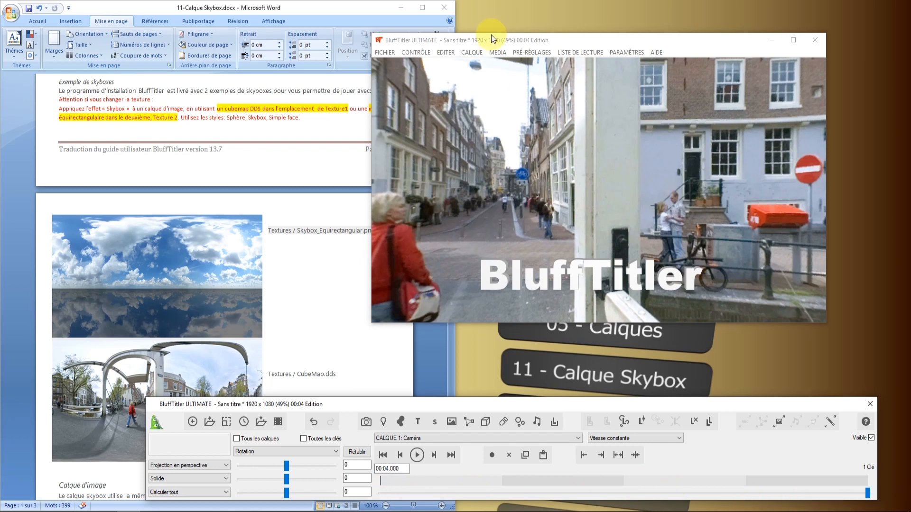
pyautogui.click(385, 51)
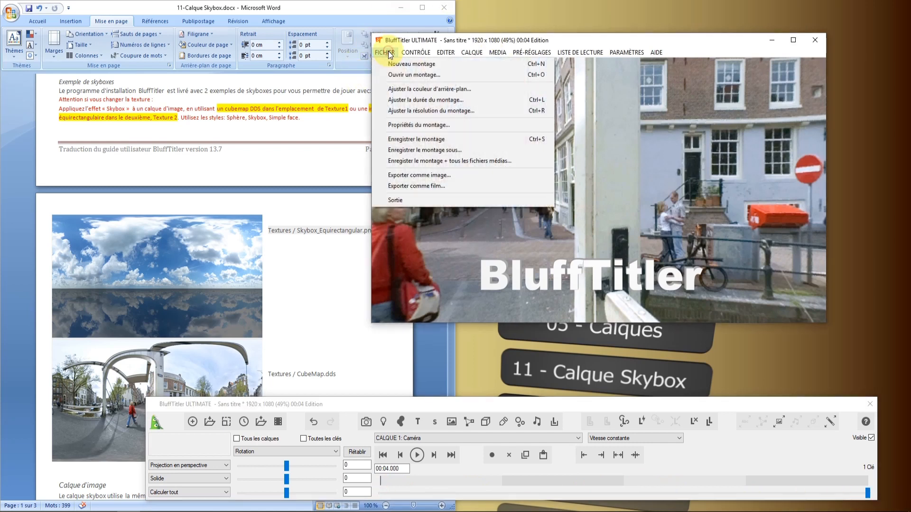
pyautogui.click(411, 100)
pyautogui.write('20')
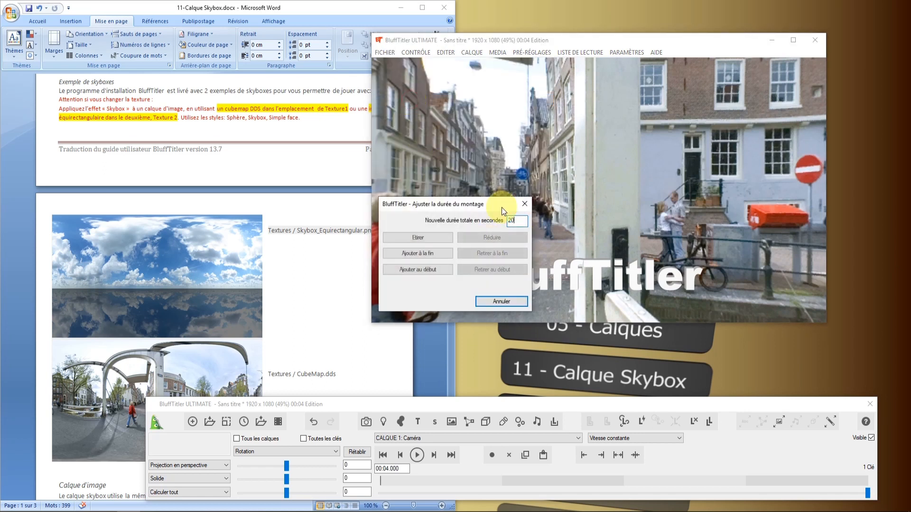
pyautogui.click(432, 239)
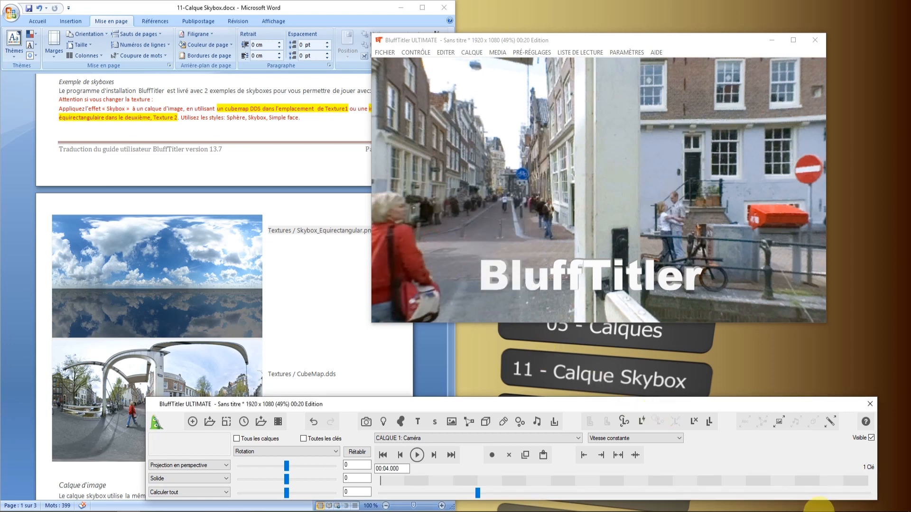
# Set the camera's first rotation value to 360 at 20 seconds and play the animation from the start
pyautogui.click(451, 456)
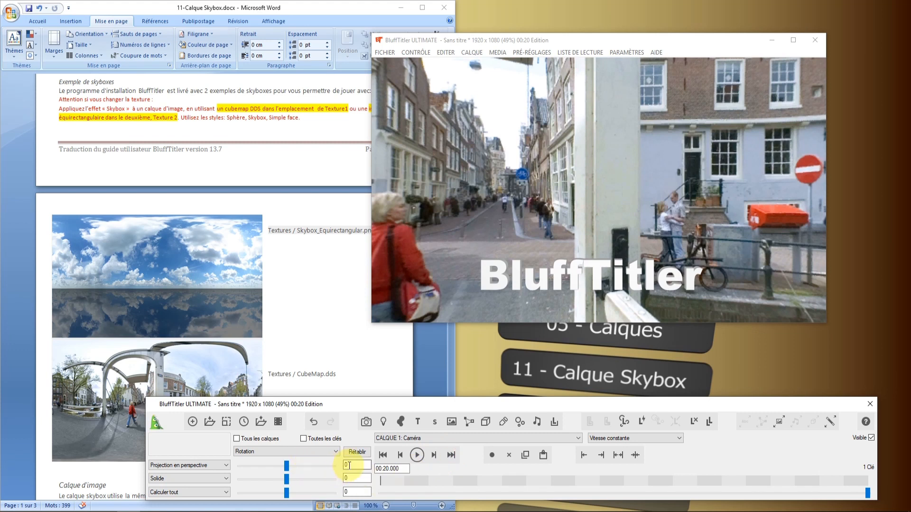
pyautogui.doubleClick(349, 466)
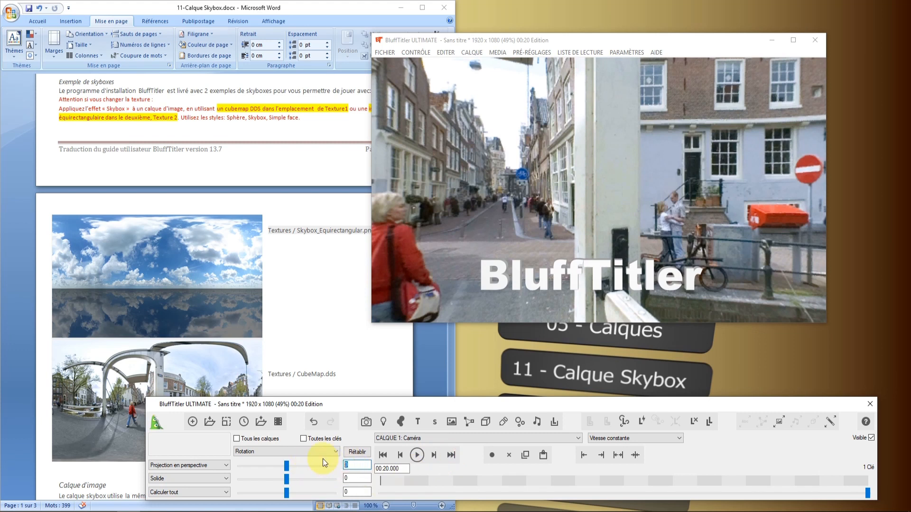
pyautogui.write('360')
pyautogui.click(383, 456)
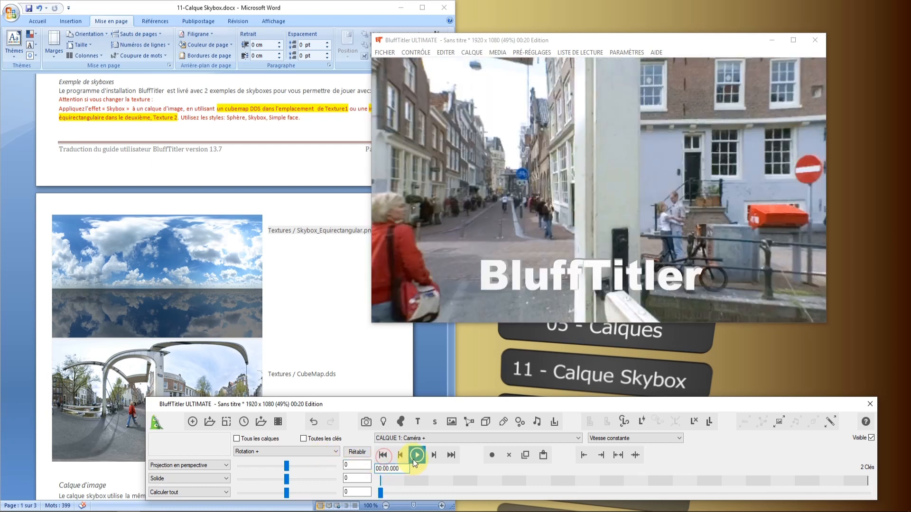
pyautogui.click(416, 456)
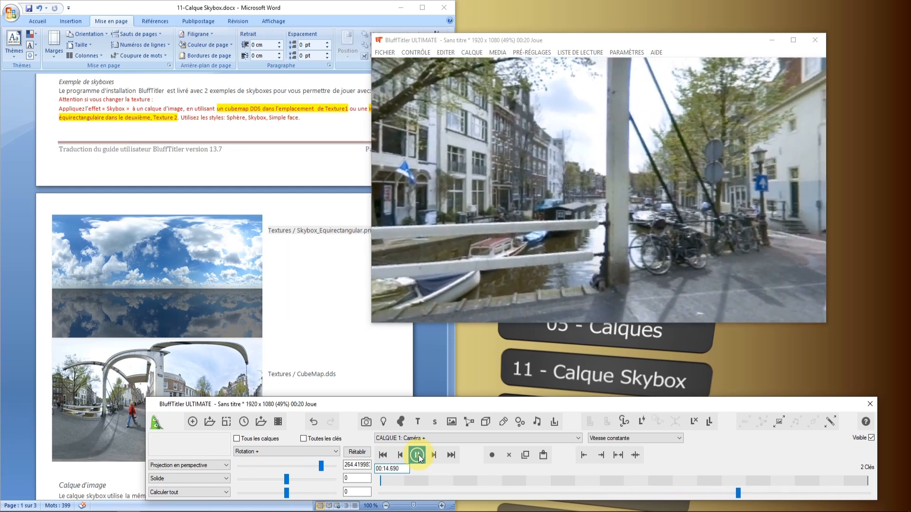
# Try the camera's other two rotation axes, taking the second one to -360, and reset the camera rotation
pyautogui.click(289, 478)
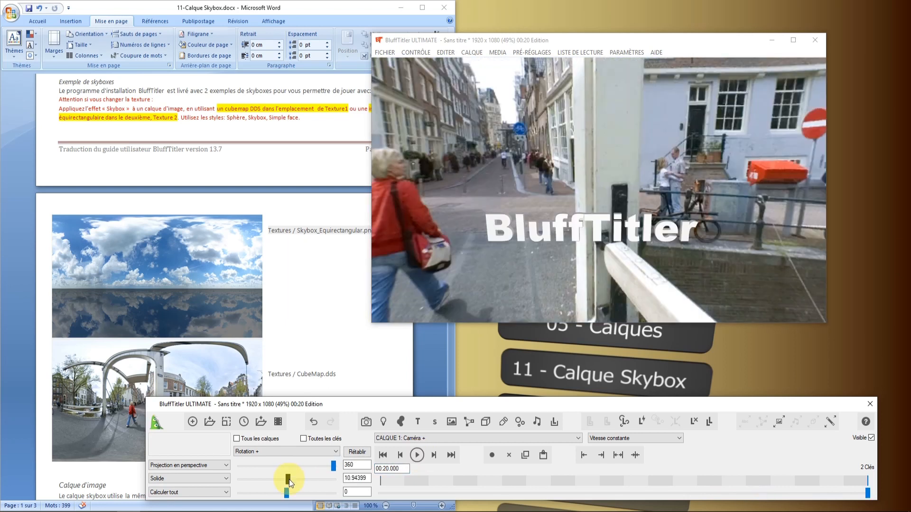
pyautogui.moveTo(289, 479); pyautogui.dragTo(240, 497)
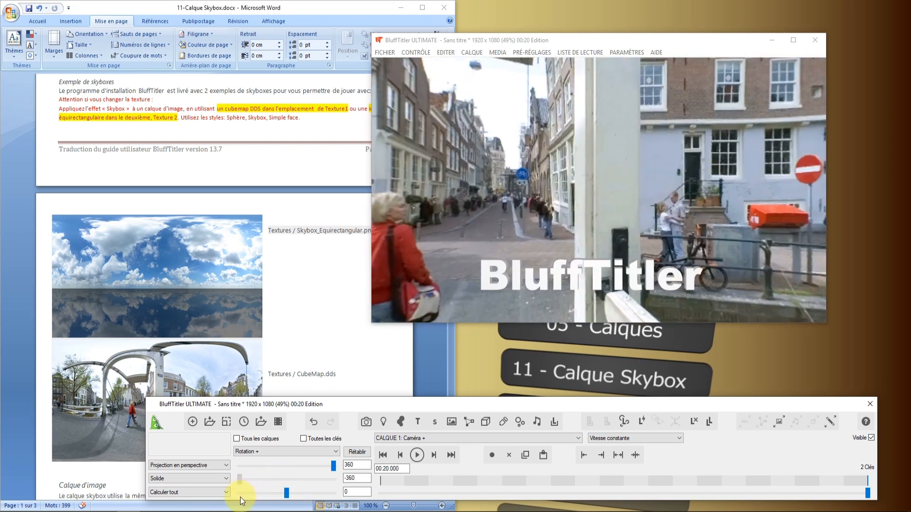
pyautogui.moveTo(286, 496); pyautogui.dragTo(236, 498)
pyautogui.click(357, 452)
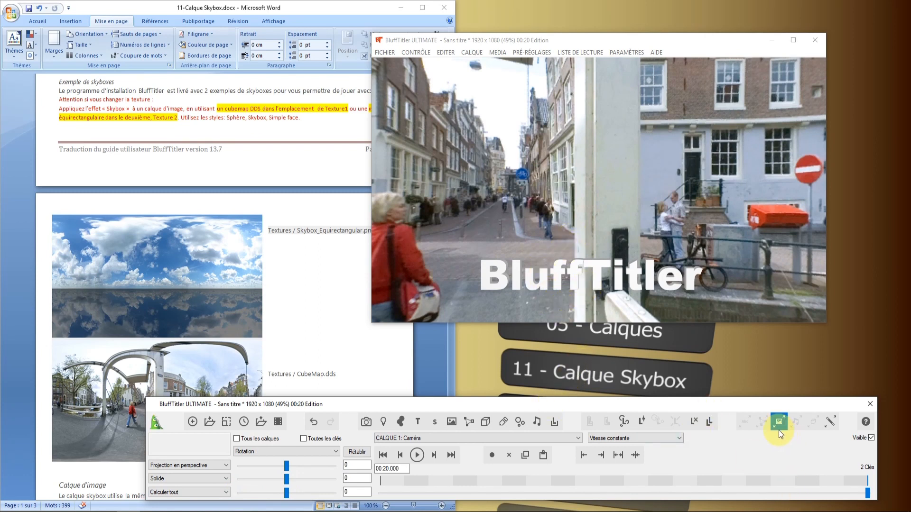
# Open the textures and effects settings of the CubeMap.dds skybox layer and compare them with the document's highlighted notes
pyautogui.click(545, 437)
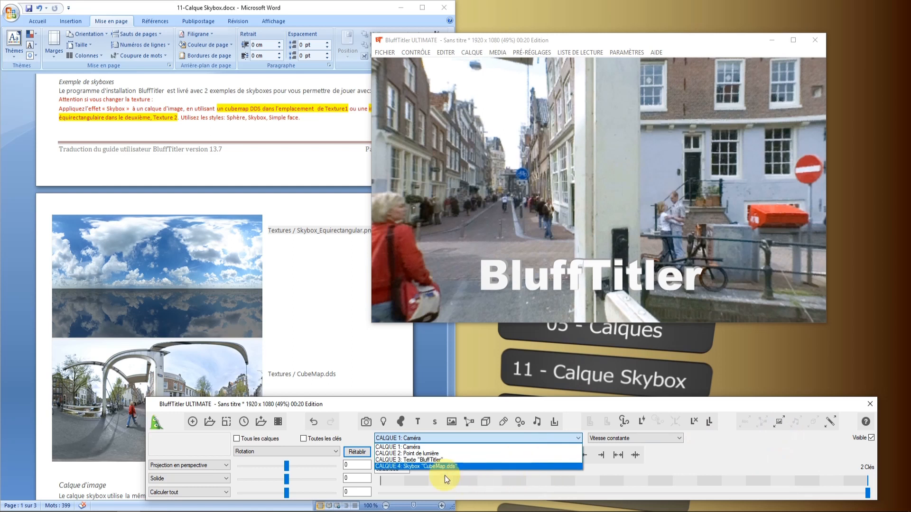
pyautogui.click(416, 466)
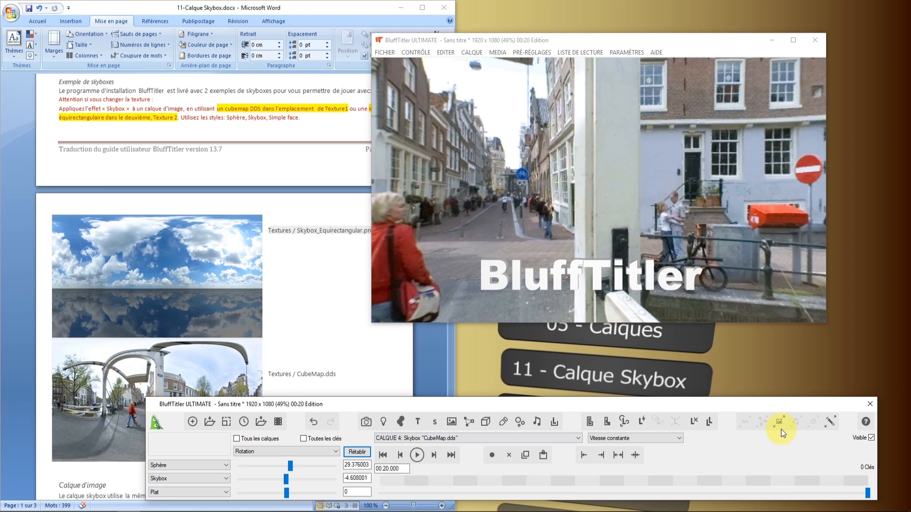
pyautogui.click(781, 423)
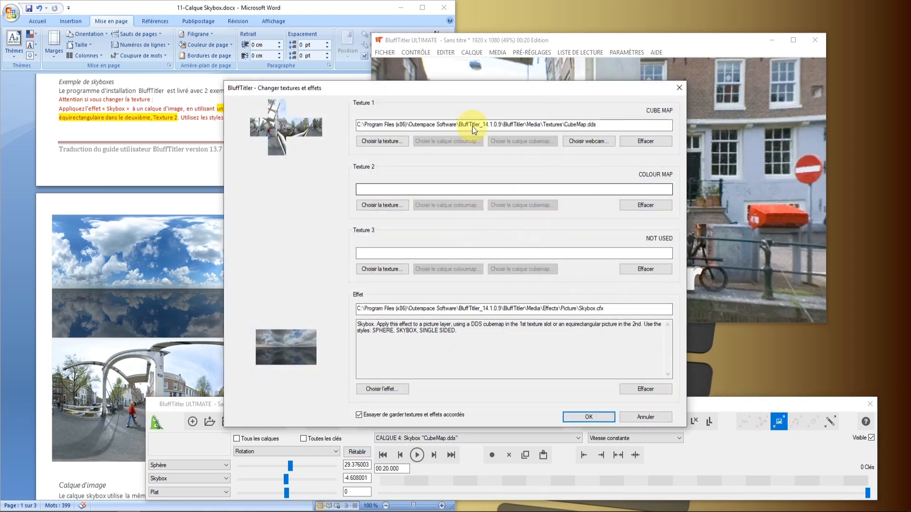
pyautogui.moveTo(466, 90); pyautogui.dragTo(630, 59)
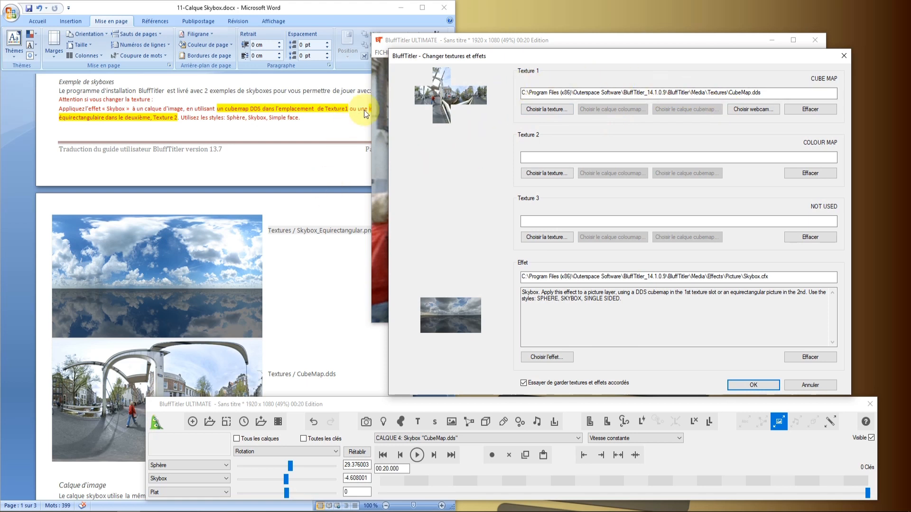
pyautogui.click(71, 127)
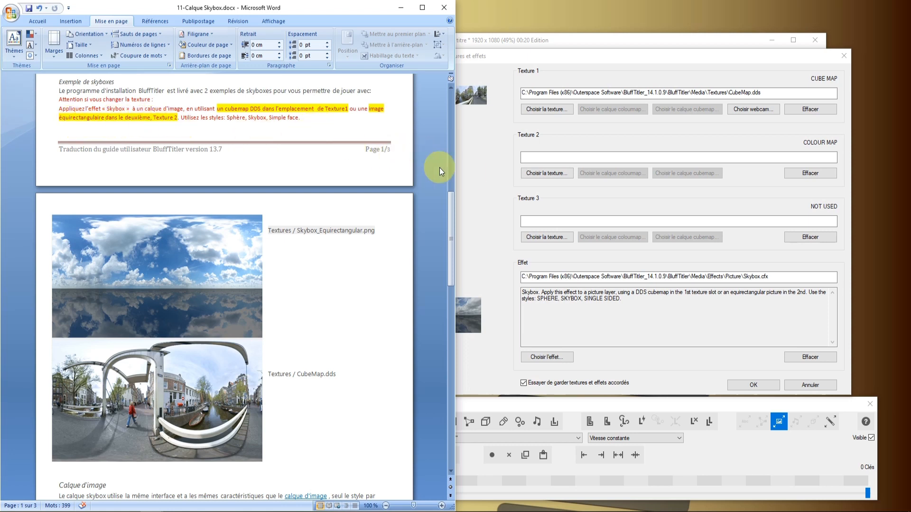
pyautogui.click(483, 175)
pyautogui.press('Escape')
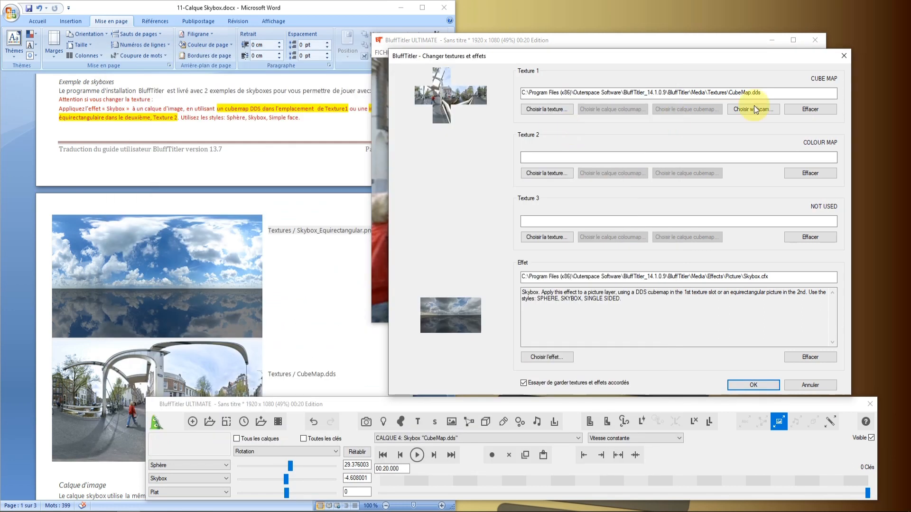
# Clear Texture 1, assign Skybox_Equirectangular.png to Texture 2, and apply the texture change to the skybox layer
pyautogui.click(811, 109)
pyautogui.click(551, 174)
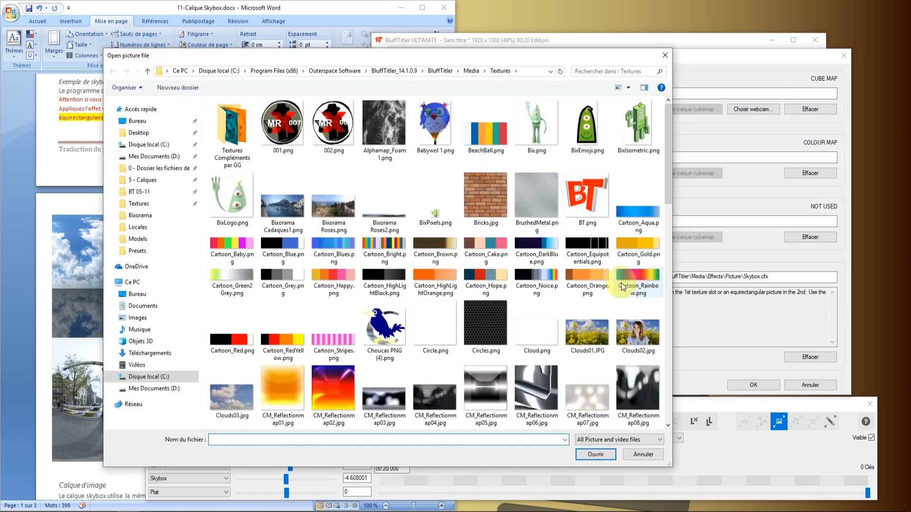
pyautogui.scroll(-10, 635, 235)
pyautogui.click(635, 254)
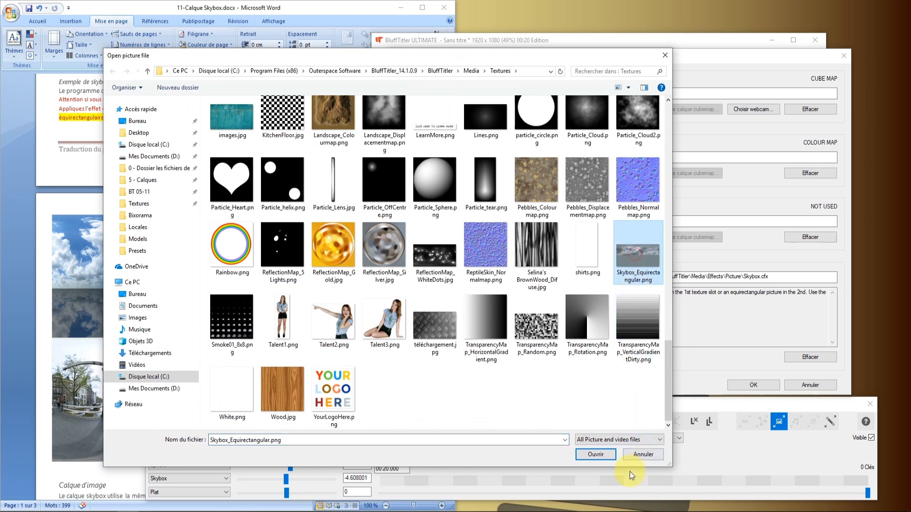
pyautogui.click(602, 456)
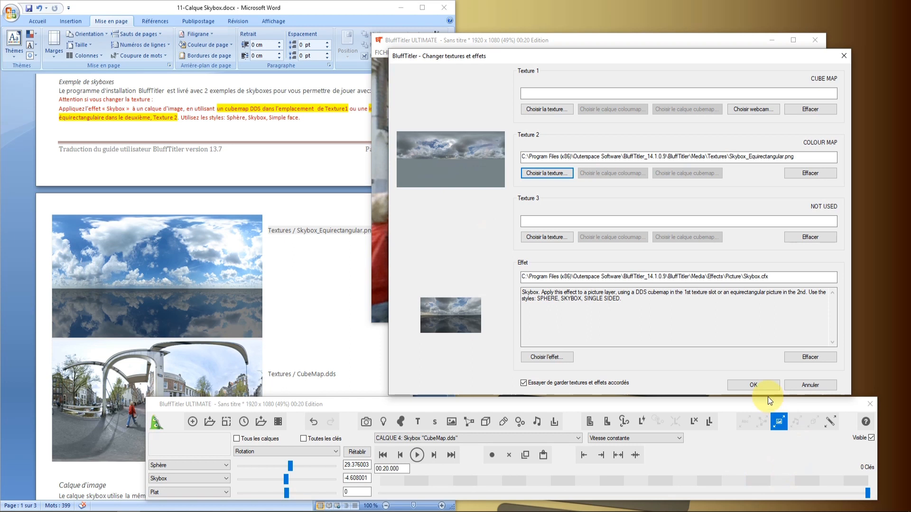
pyautogui.click(753, 384)
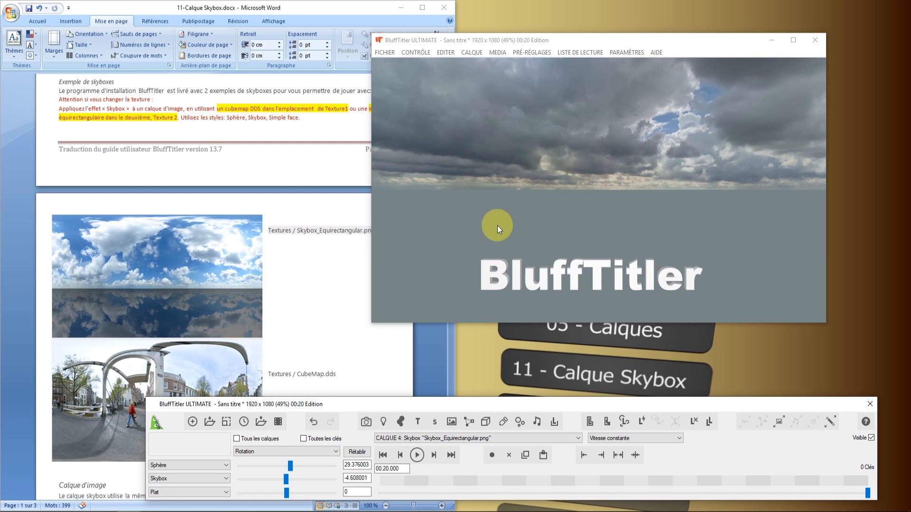
# Scroll the document to the Effet Skybox section and display the FX Rotation property of the Skybox_Equirectangular.png layer
pyautogui.scroll(-9, 248, 296)
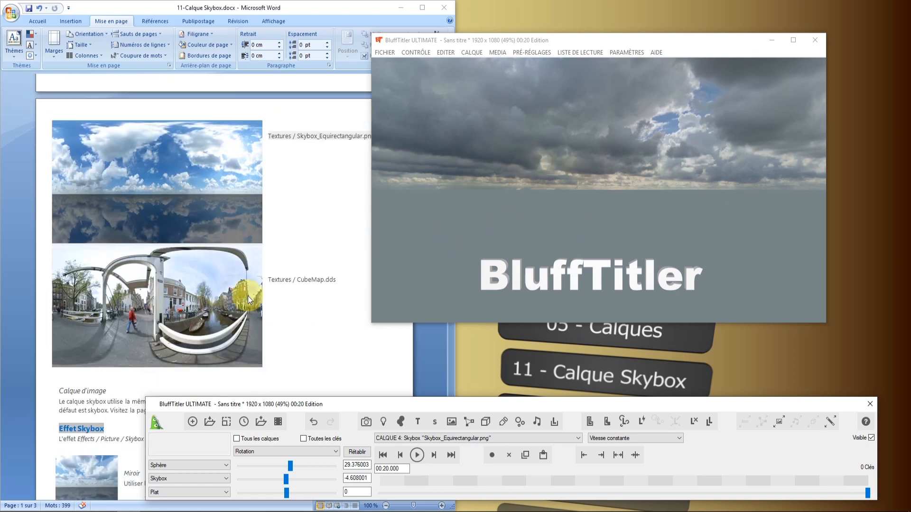
pyautogui.scroll(-4, 248, 296)
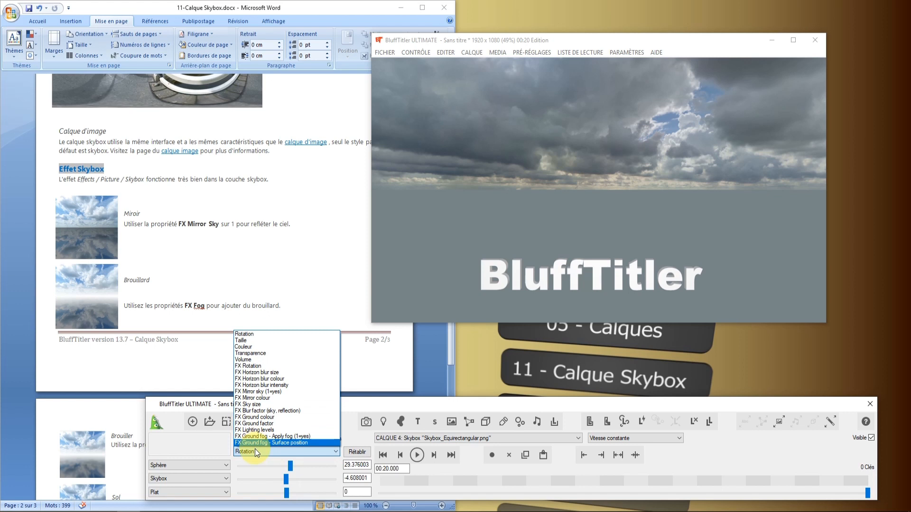
pyautogui.click(253, 368)
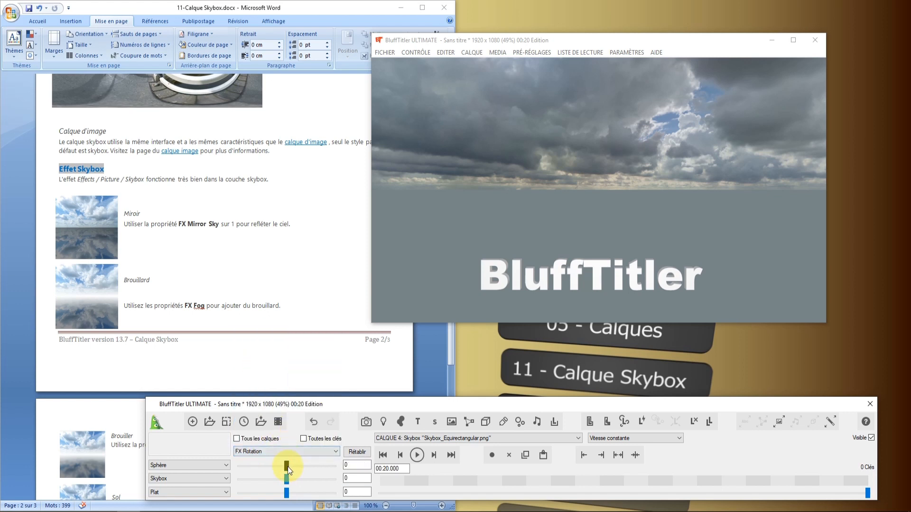
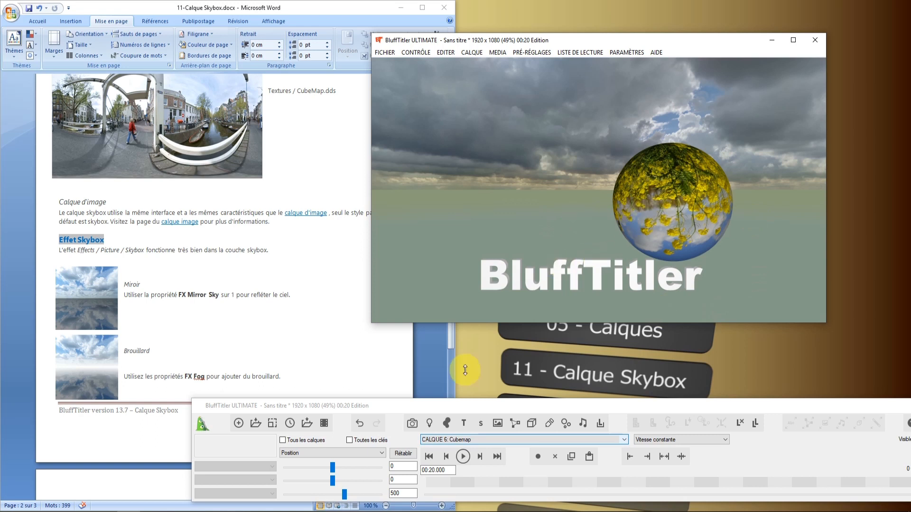
# Apply the Cubemap effect to the Clouds01.JPG sphere layer and assign cubemap6 to its Texture 1
pyautogui.doubleClick(672, 192)
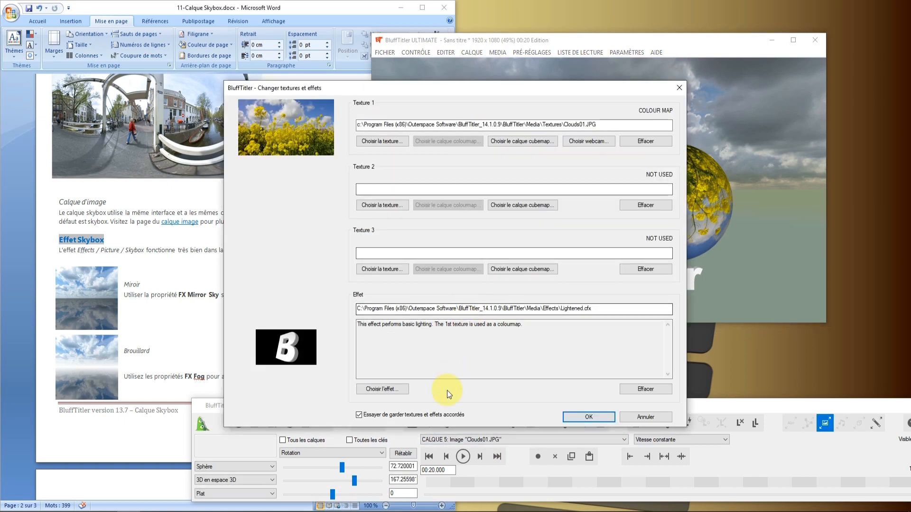
pyautogui.click(383, 390)
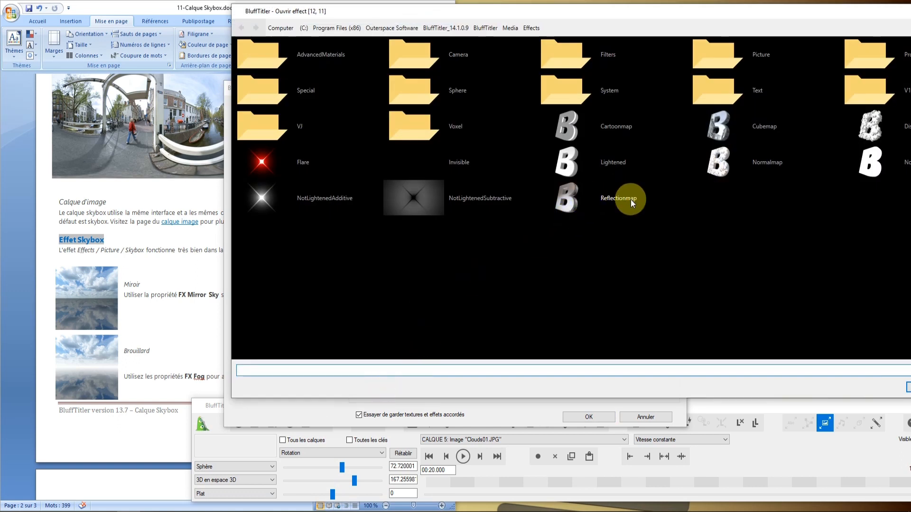
pyautogui.click(721, 125)
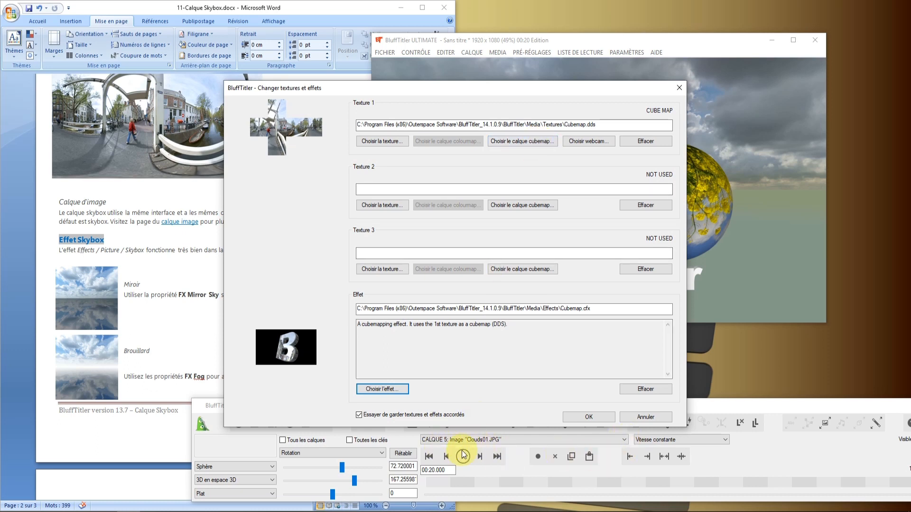
pyautogui.click(506, 140)
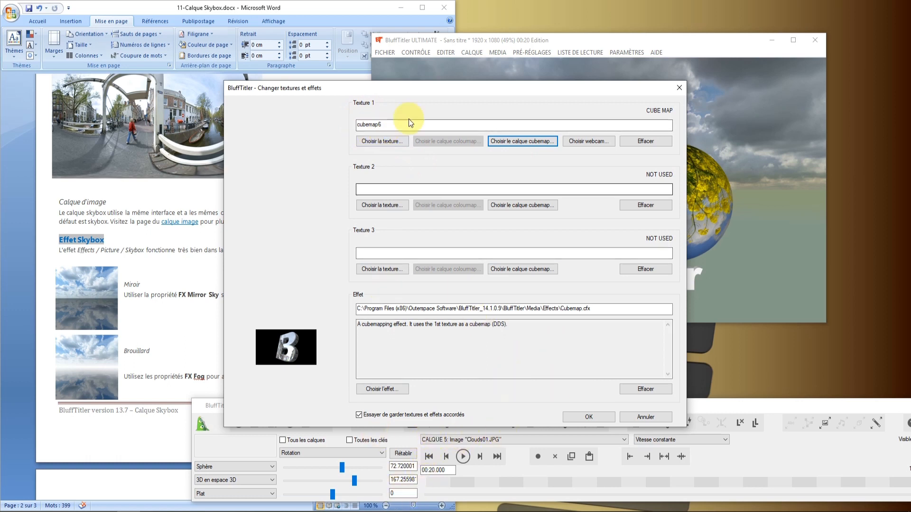
pyautogui.click(590, 417)
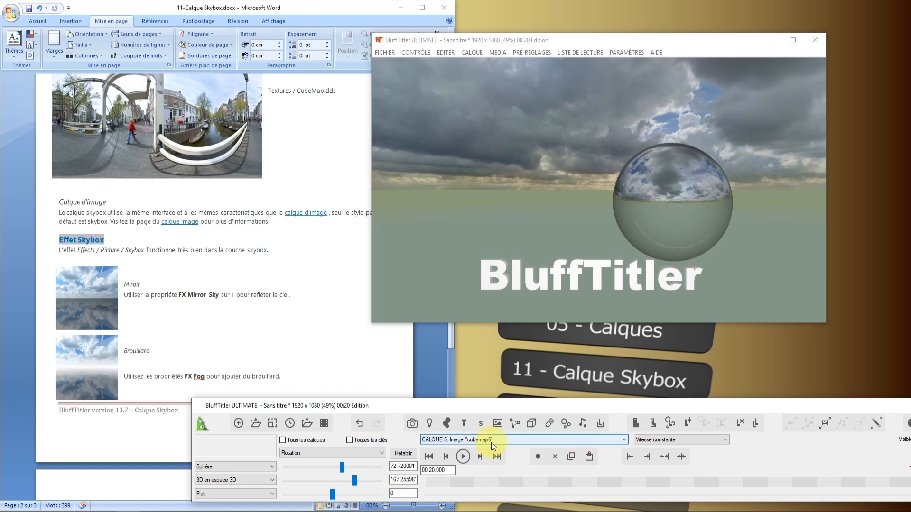
# Reposition the reflective sphere layer to about 246 horizontally and -28 vertically
pyautogui.click(625, 441)
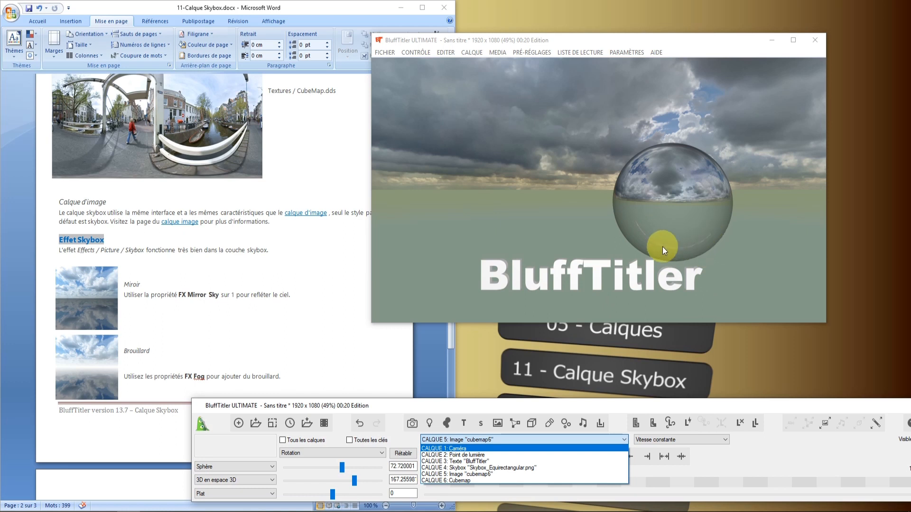
pyautogui.click(477, 462)
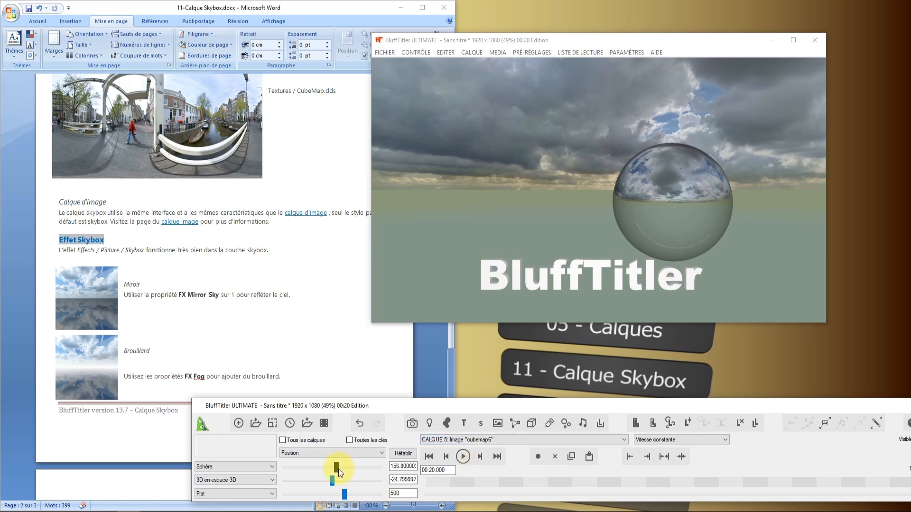
pyautogui.moveTo(333, 481); pyautogui.dragTo(332, 481)
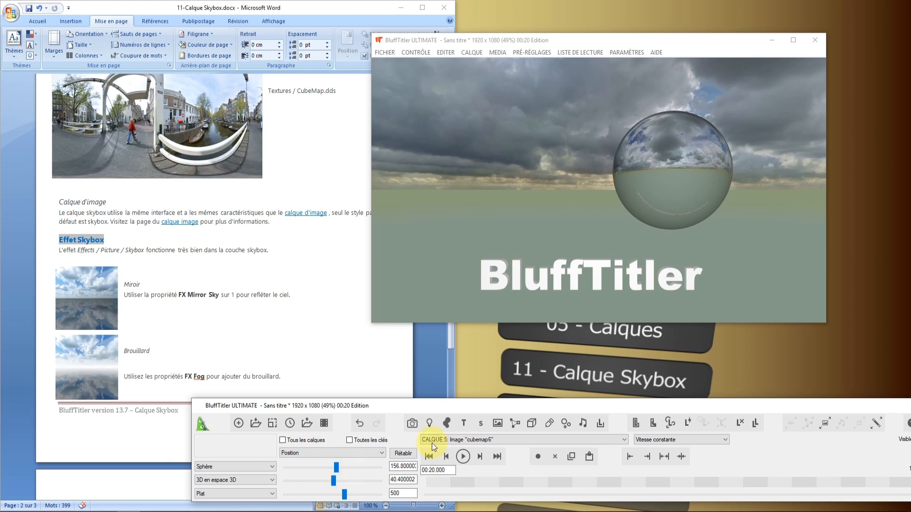
pyautogui.moveTo(660, 173); pyautogui.dragTo(715, 207)
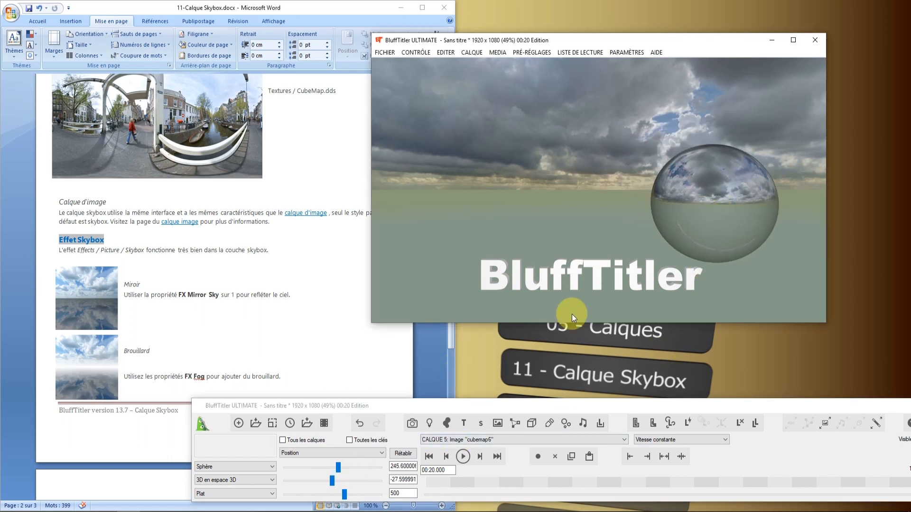
# At 20 seconds, move the BluffTitler text to about 163, -220 and rotate it to about -58 on its second axis
pyautogui.click(572, 277)
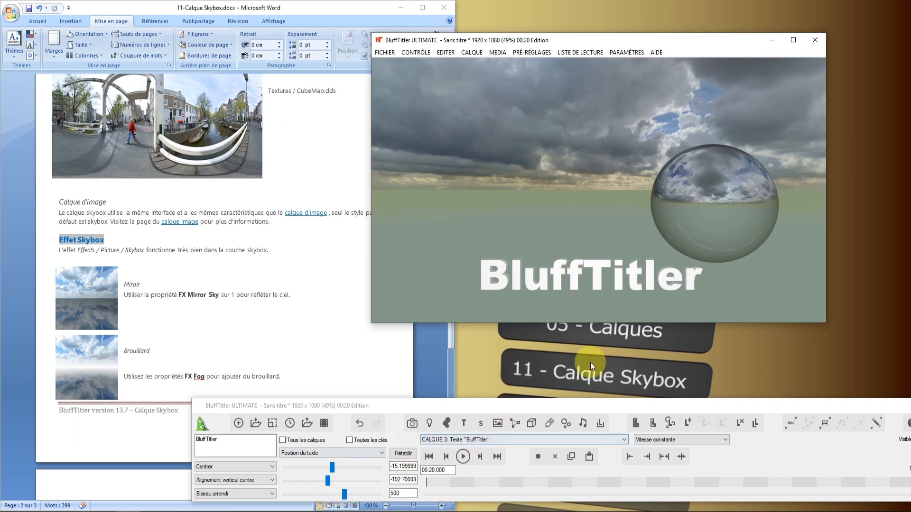
pyautogui.moveTo(607, 278); pyautogui.dragTo(702, 293)
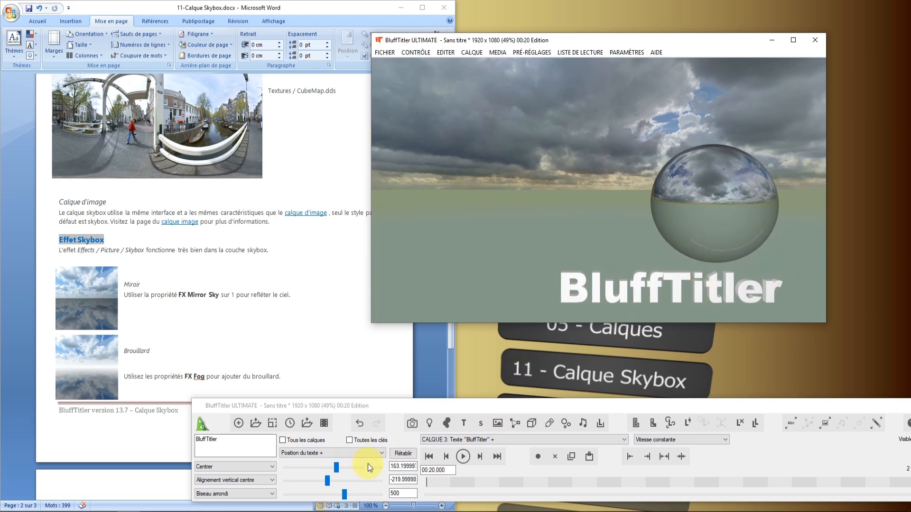
pyautogui.click(382, 454)
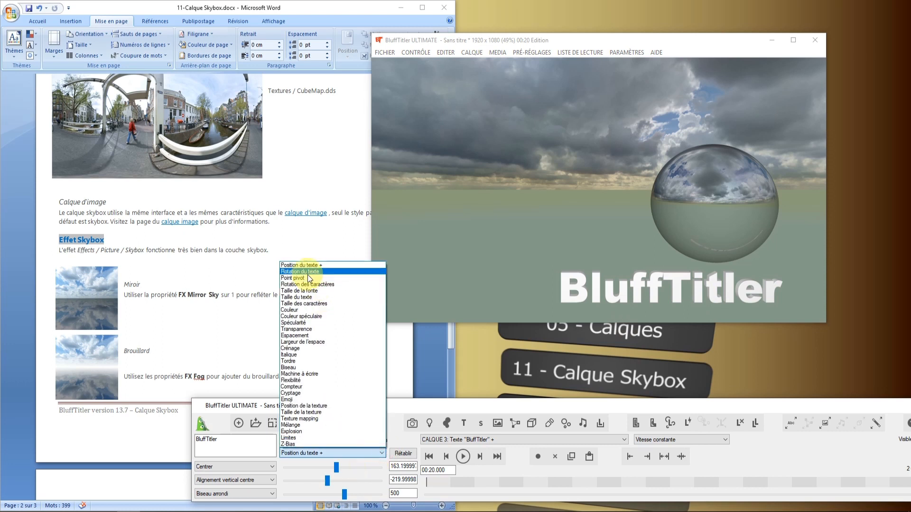
pyautogui.click(307, 273)
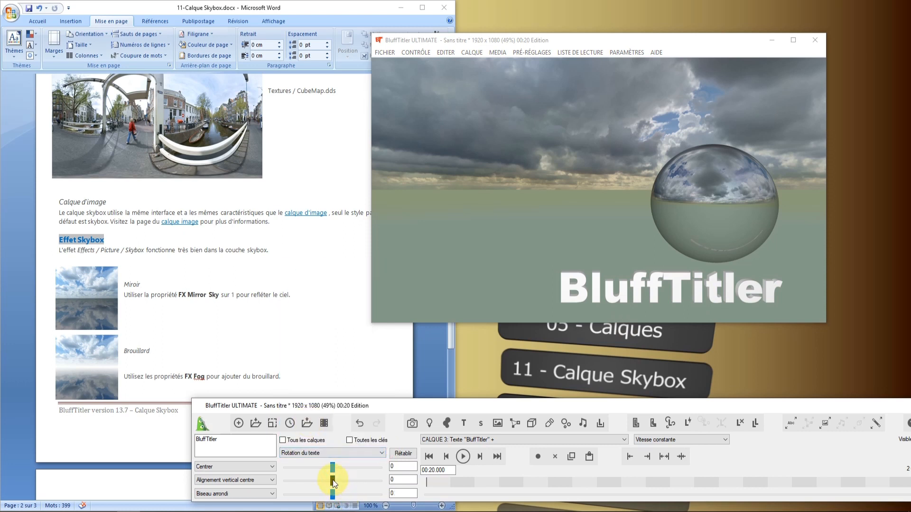
pyautogui.moveTo(332, 480); pyautogui.dragTo(324, 480)
# Move the rotated BluffTitler text at 20 seconds to about -98, -194, away from the sphere
pyautogui.click(381, 453)
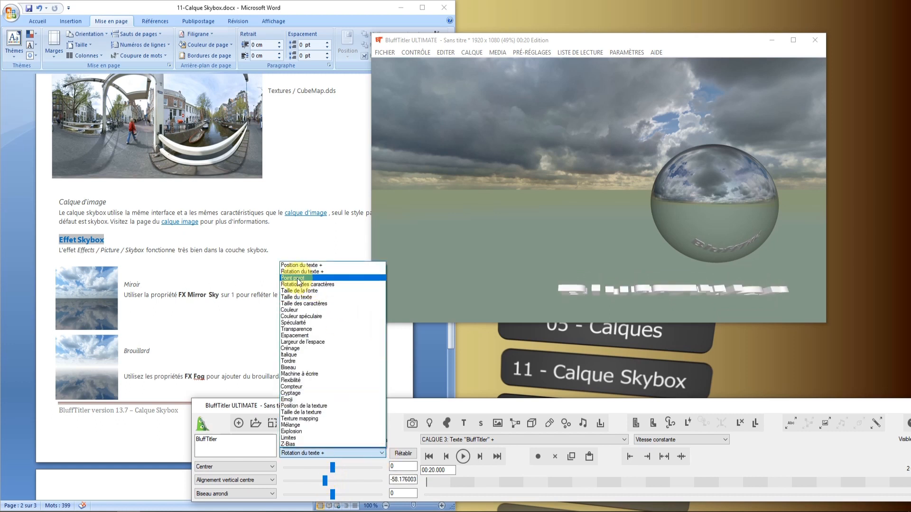
pyautogui.click(304, 266)
pyautogui.moveTo(672, 289); pyautogui.dragTo(505, 272)
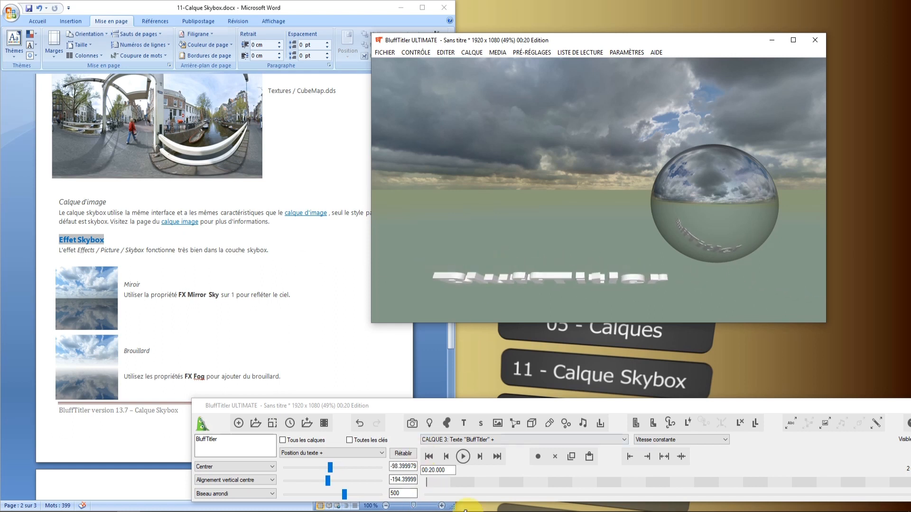
# At 0 seconds, set the text's second rotation value to about -65 and play the animation
pyautogui.click(464, 457)
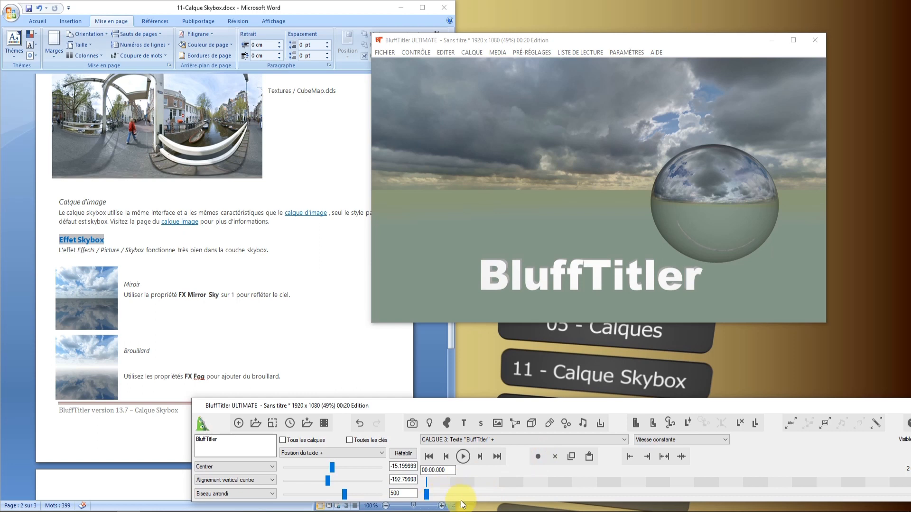
pyautogui.click(383, 454)
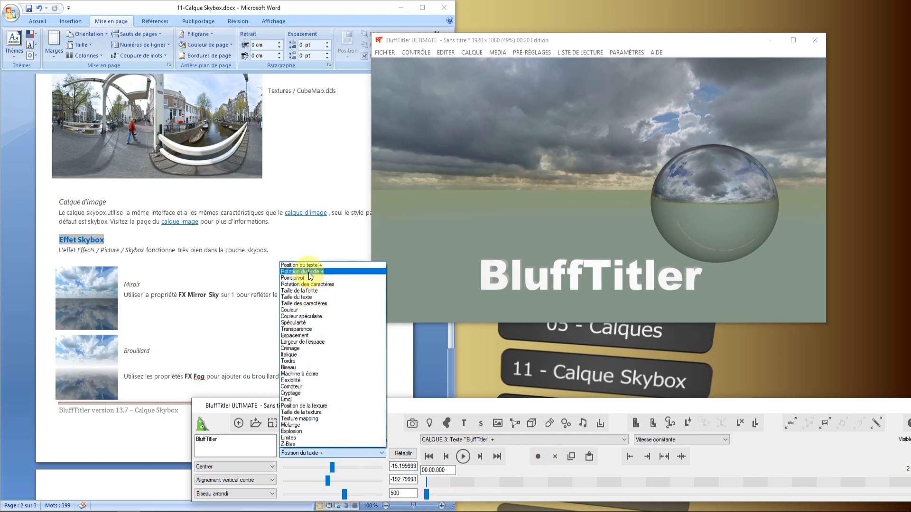
pyautogui.click(310, 273)
pyautogui.moveTo(333, 483); pyautogui.dragTo(324, 485)
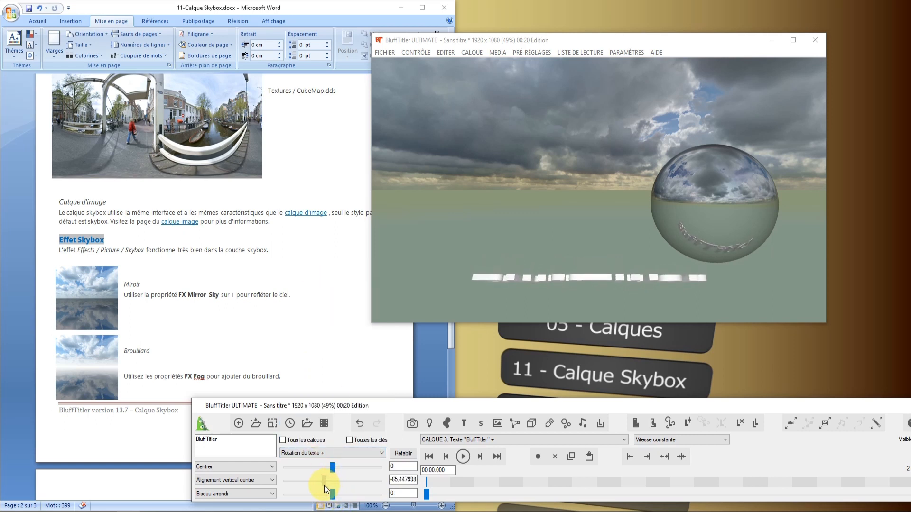
pyautogui.press('space')
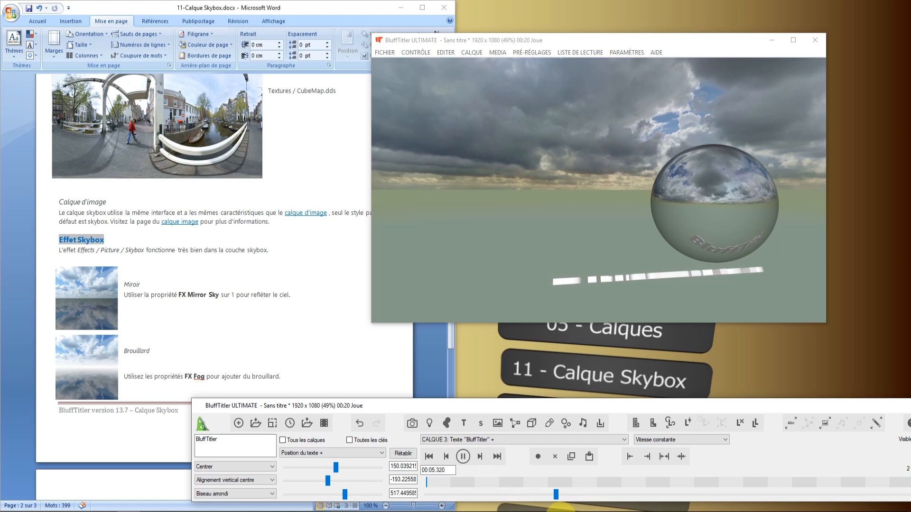
pyautogui.click(481, 53)
pyautogui.moveTo(528, 63)
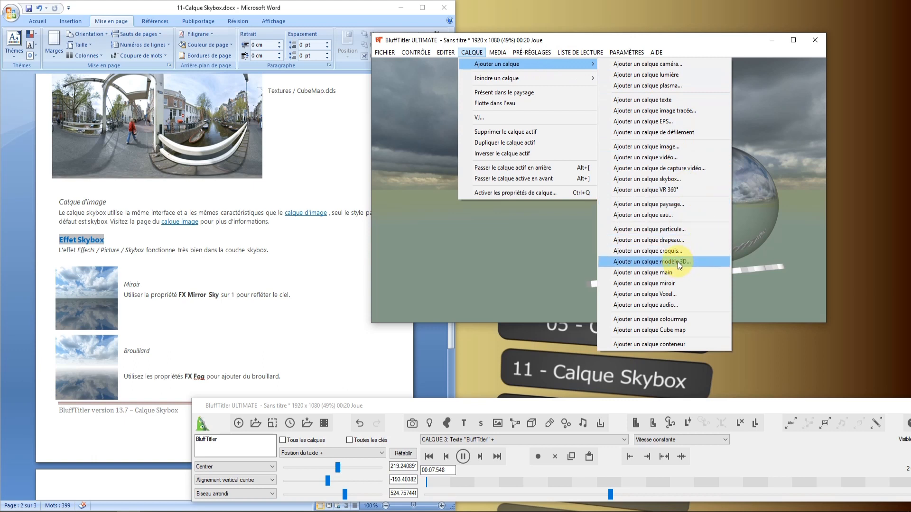
pyautogui.press('Escape')
# Stop playback at about 12 seconds, add the Bix.x 3D model as a layer, and move it to about -109, -4
pyautogui.click(465, 456)
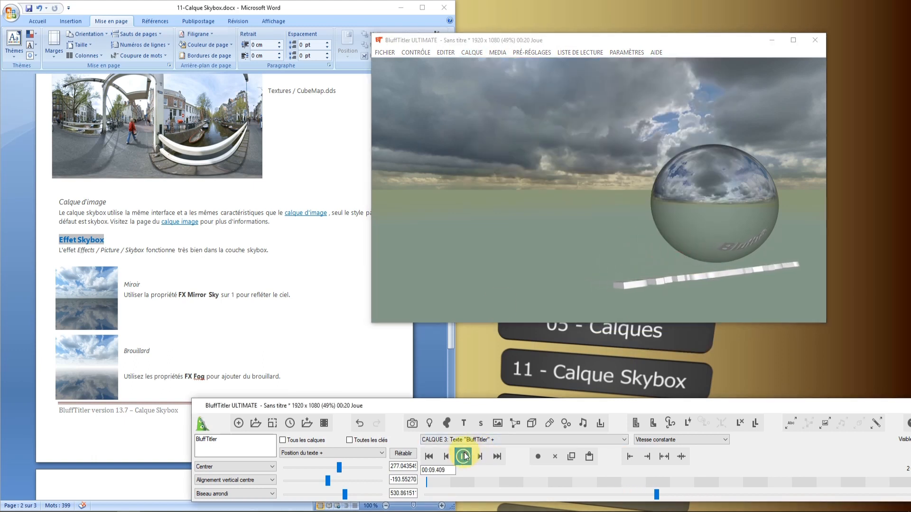
pyautogui.click(472, 53)
pyautogui.moveTo(583, 64)
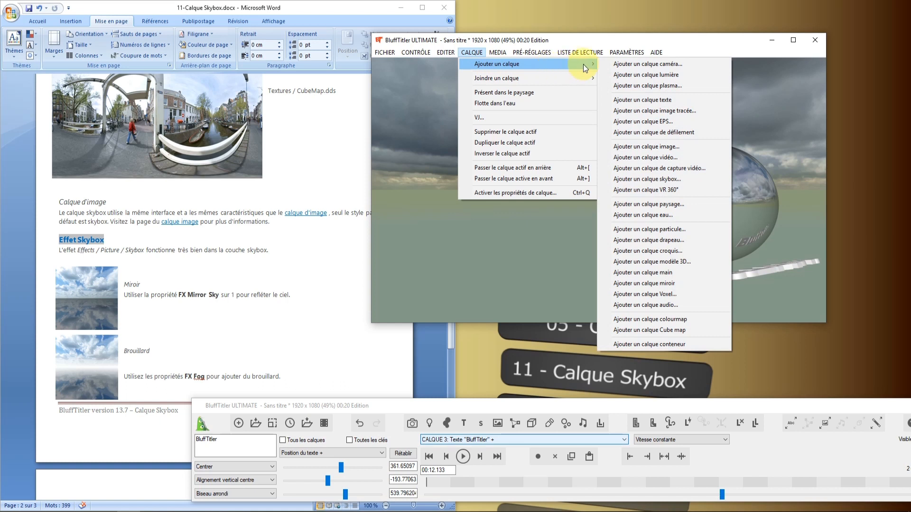
pyautogui.click(671, 264)
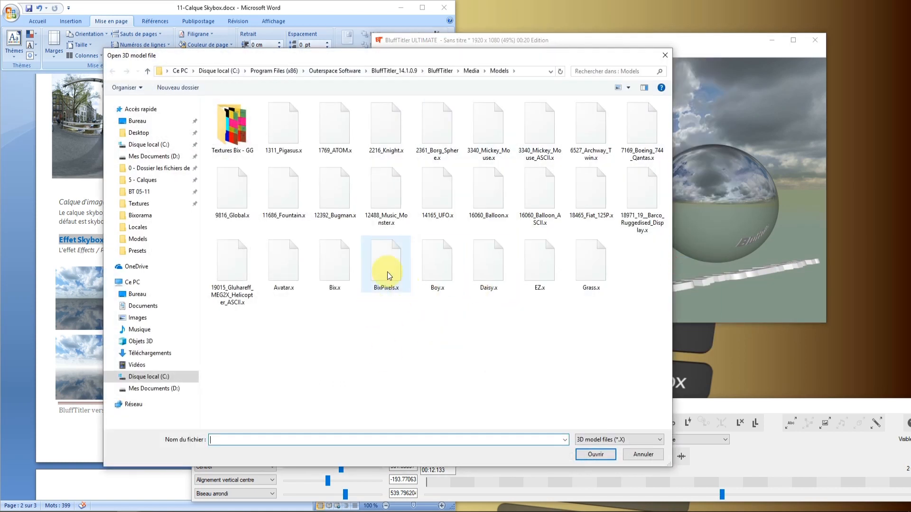
pyautogui.click(335, 269)
pyautogui.click(598, 454)
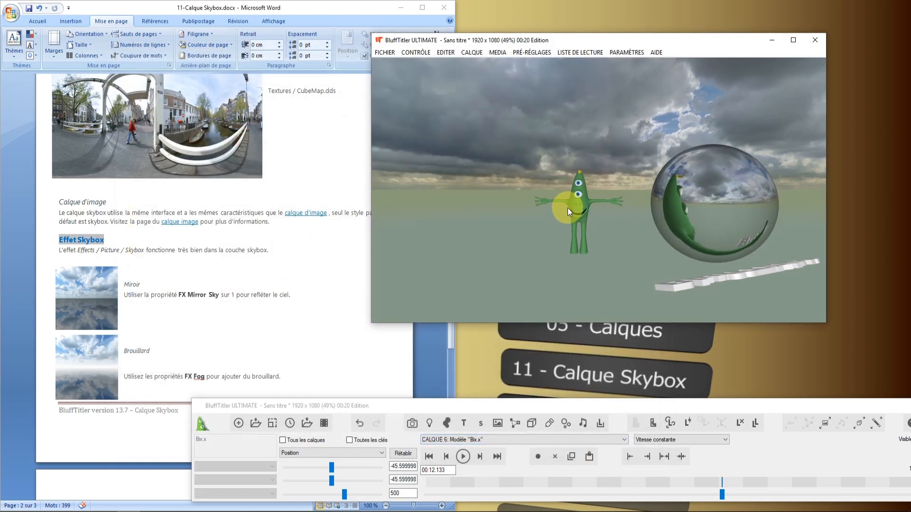
pyautogui.moveTo(564, 212); pyautogui.dragTo(533, 186)
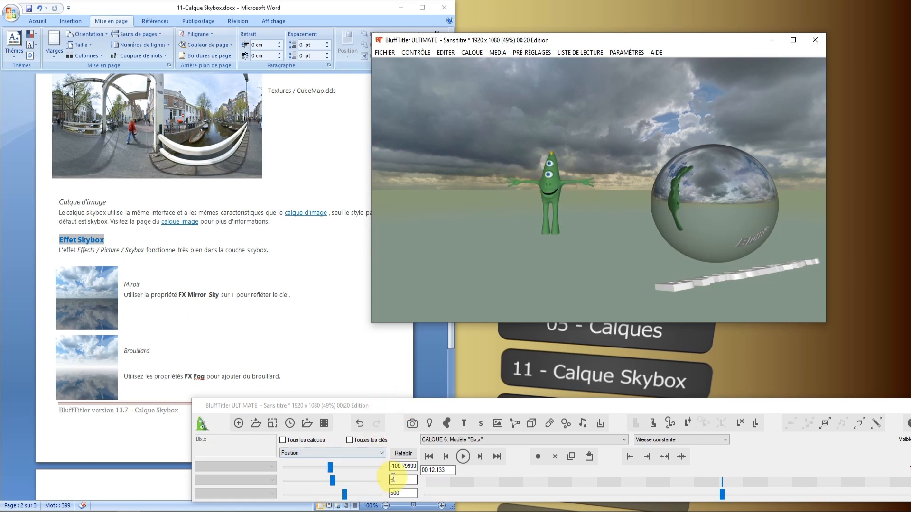
# Return to 0 seconds and add a rotation keyframe to the Bix.x model layer
pyautogui.click(431, 461)
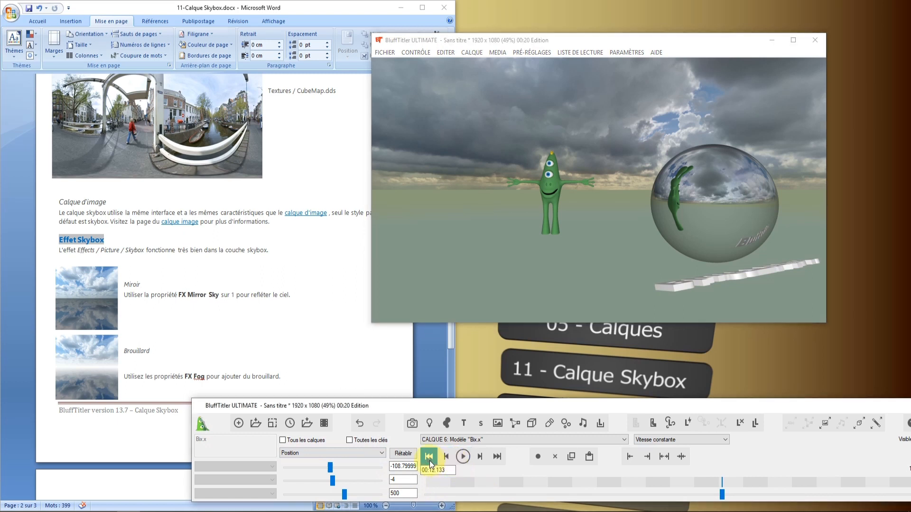
pyautogui.click(384, 454)
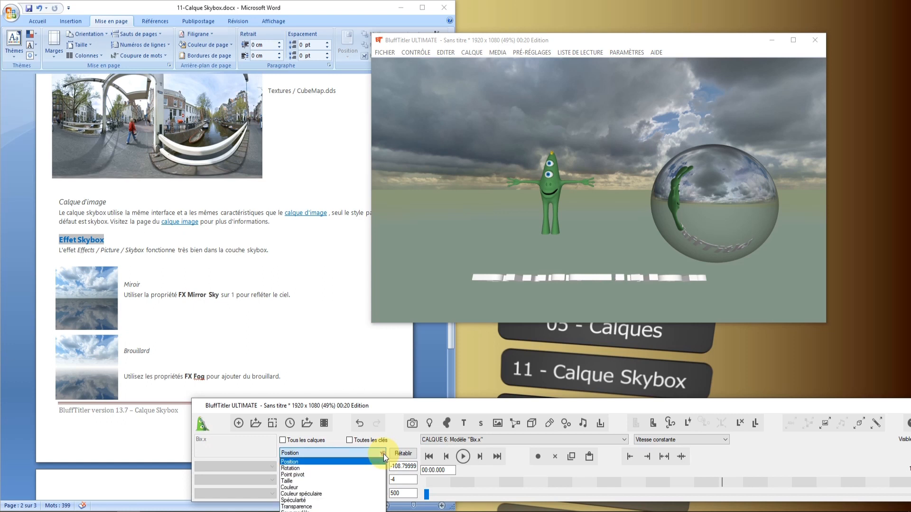
pyautogui.click(335, 467)
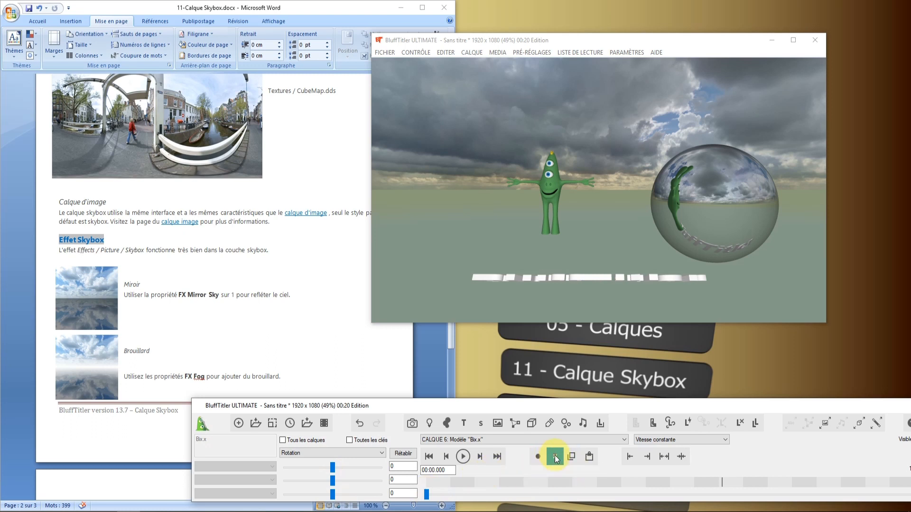
pyautogui.click(538, 458)
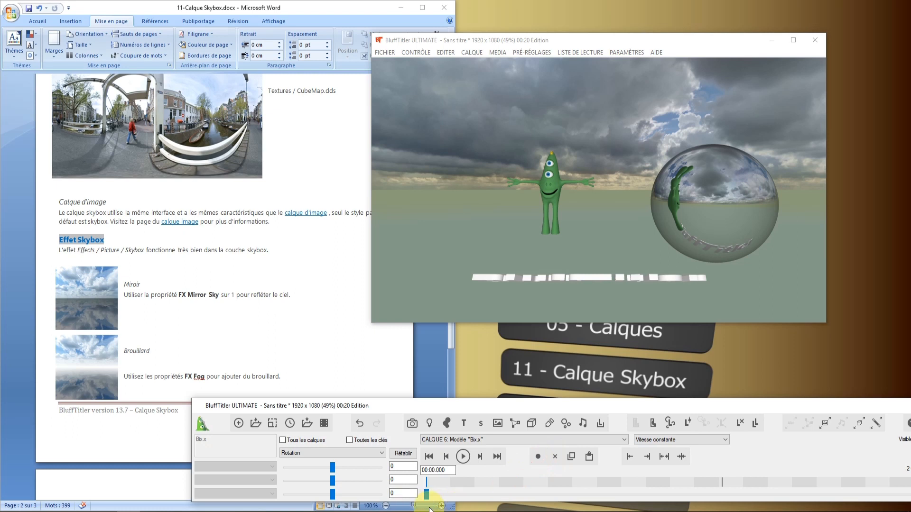
# At about 7.7 seconds, set the Bix.x model's first rotation value to 360
pyautogui.moveTo(434, 497); pyautogui.dragTo(614, 500)
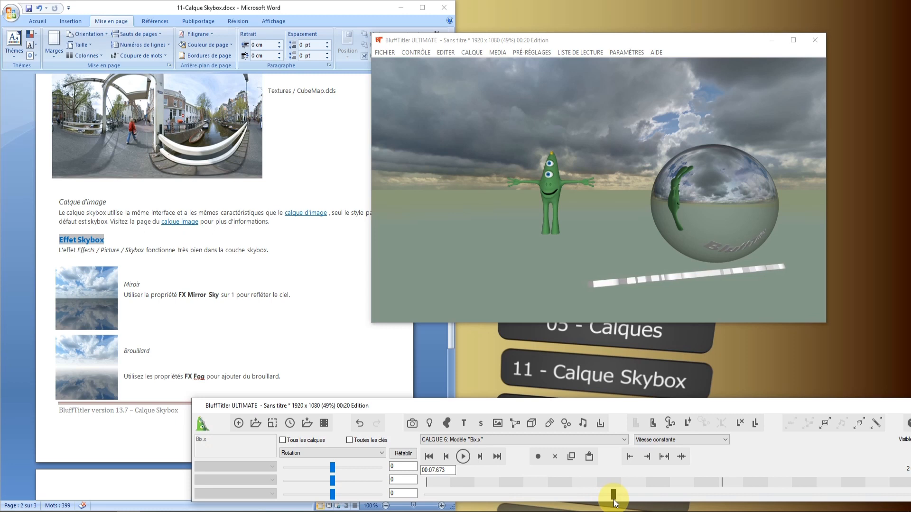
pyautogui.click(393, 467)
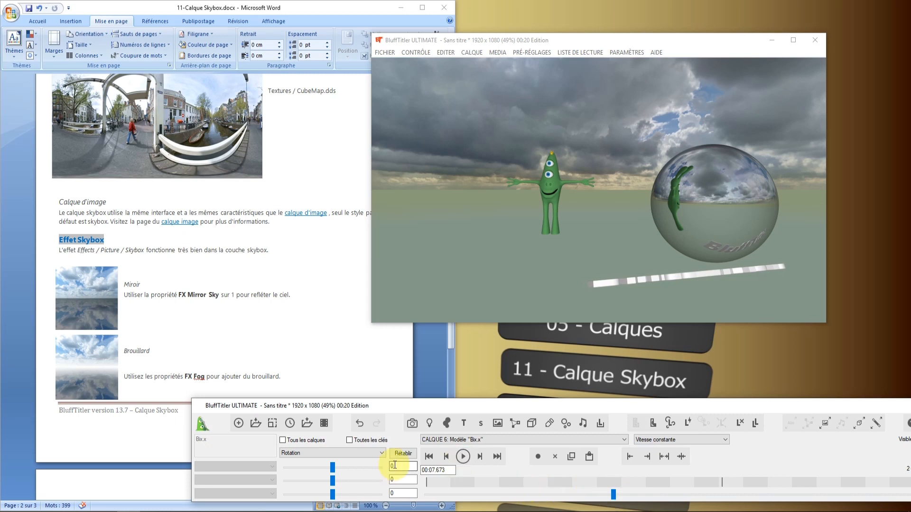
pyautogui.moveTo(395, 465); pyautogui.dragTo(386, 464)
pyautogui.write('360')
# At about 19.8 seconds, set the Bix.x model's first rotation value to -360 and play the animation from the start
pyautogui.moveTo(614, 495); pyautogui.dragTo(904, 496)
pyautogui.moveTo(332, 470); pyautogui.dragTo(267, 464)
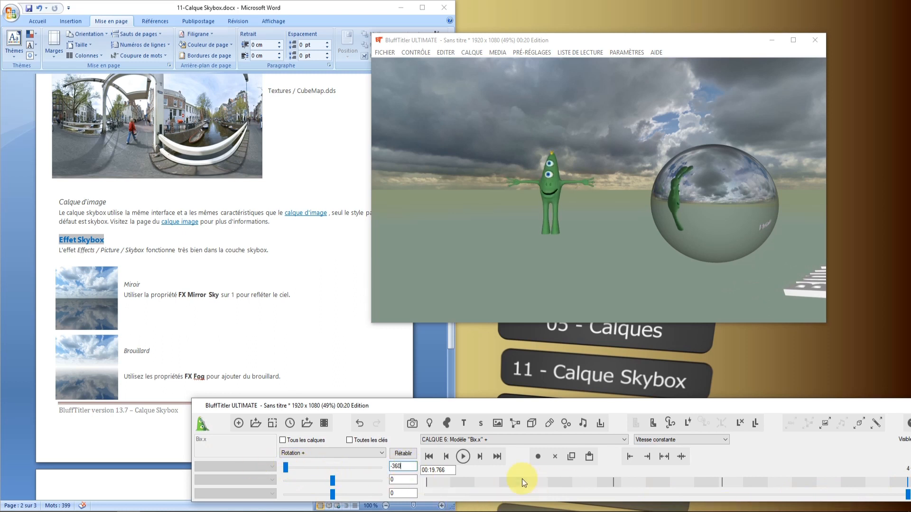
pyautogui.click(428, 456)
pyautogui.click(464, 457)
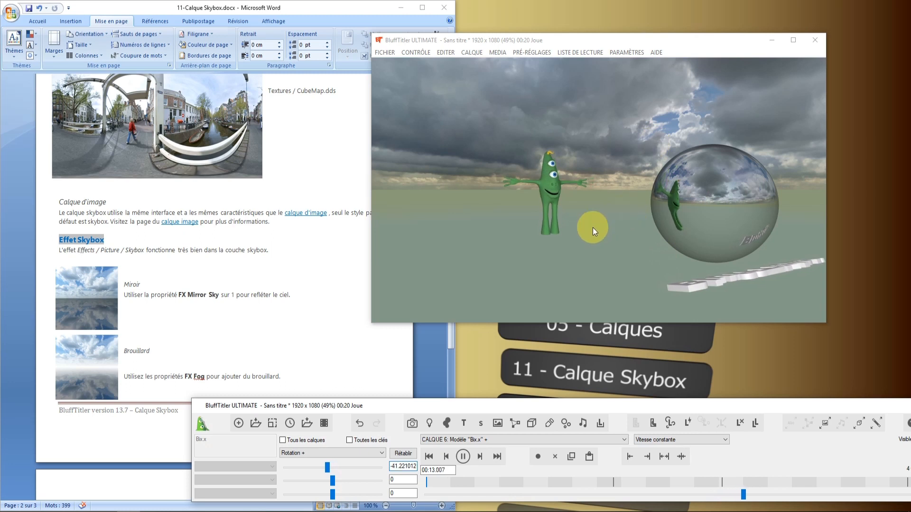
# Add the Fireworks2 particle preset, move it to about -394, 206, and add the Fireworks1 preset as another particle layer
pyautogui.click(565, 423)
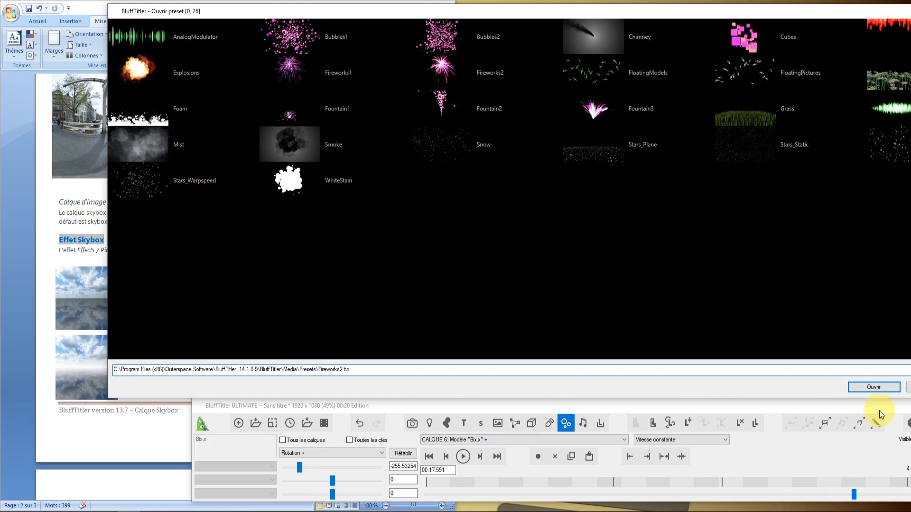
pyautogui.click(872, 387)
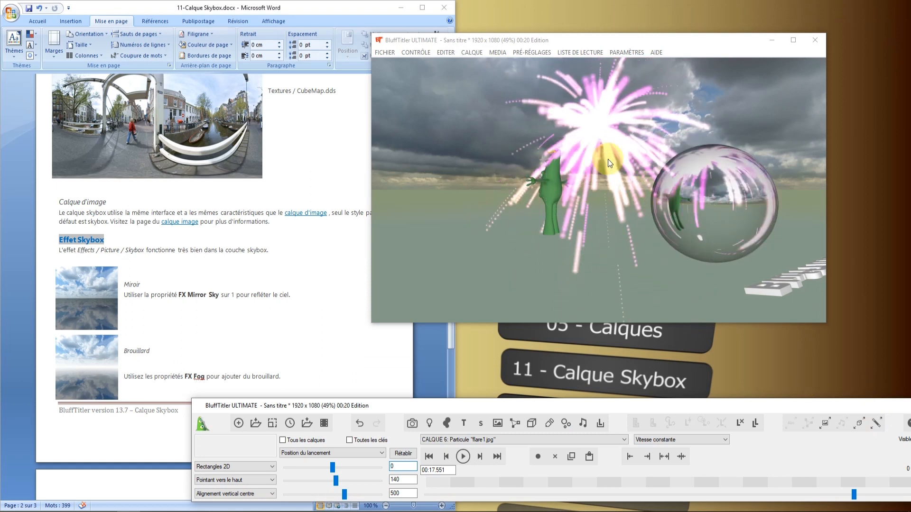
pyautogui.moveTo(607, 139); pyautogui.dragTo(367, 85)
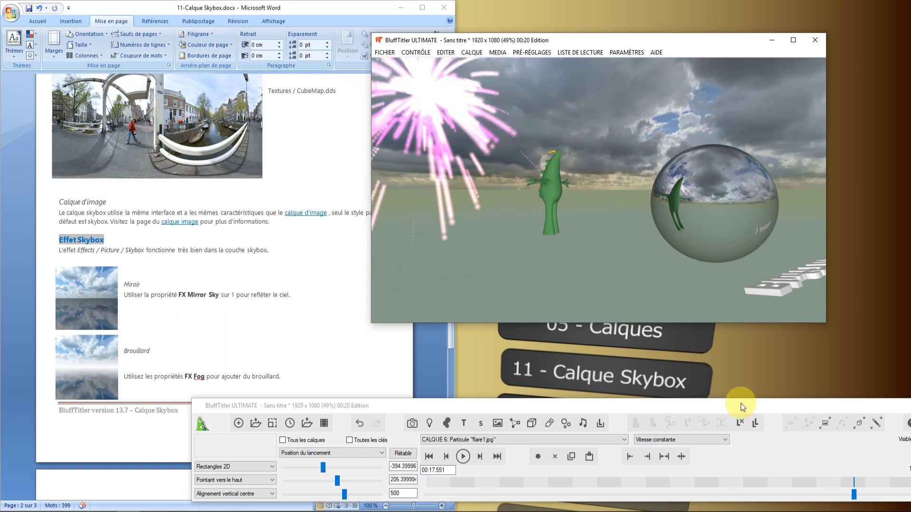
pyautogui.click(566, 422)
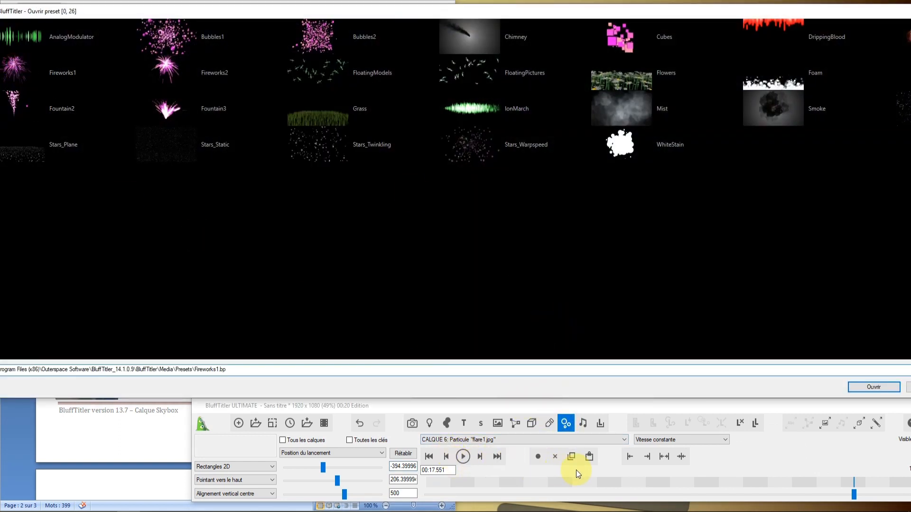
pyautogui.click(872, 386)
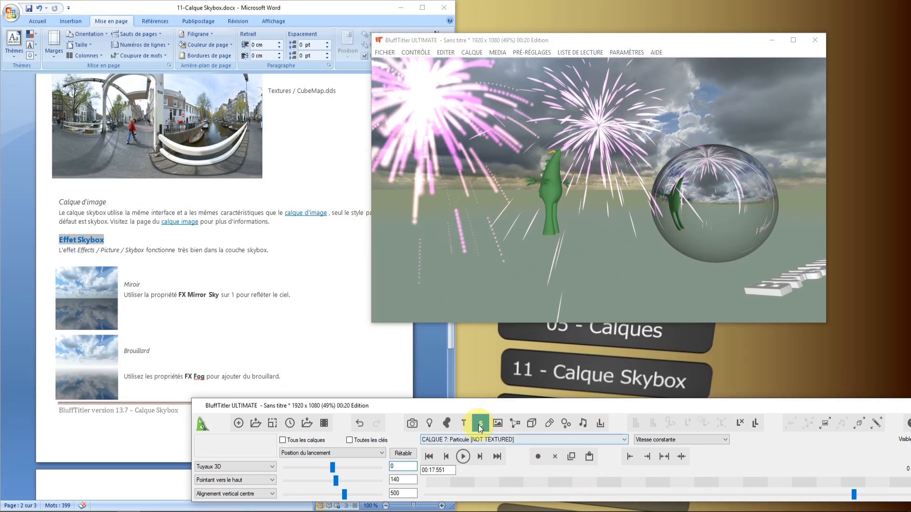
# Add the Fountain2 particle preset as a layer and move it beyond the sphere to about 282, -108
pyautogui.click(564, 423)
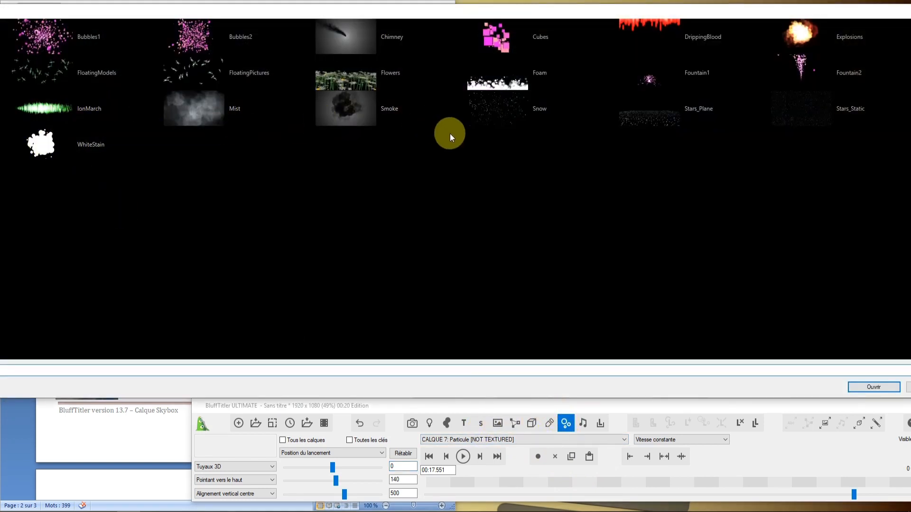
pyautogui.click(797, 65)
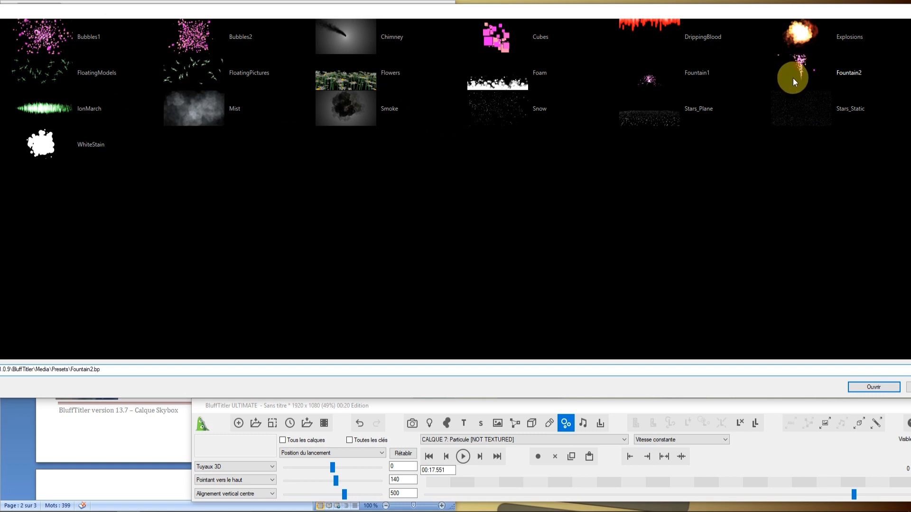
pyautogui.click(856, 387)
pyautogui.moveTo(600, 245); pyautogui.dragTo(767, 251)
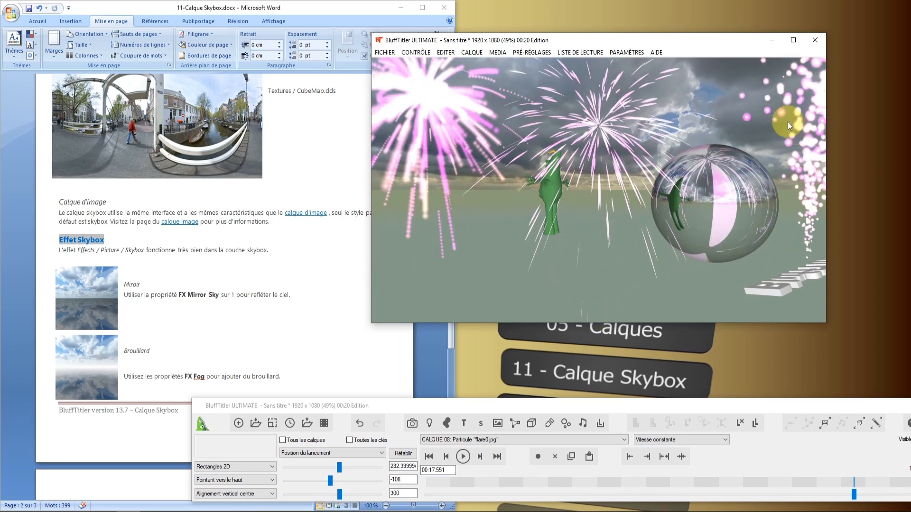